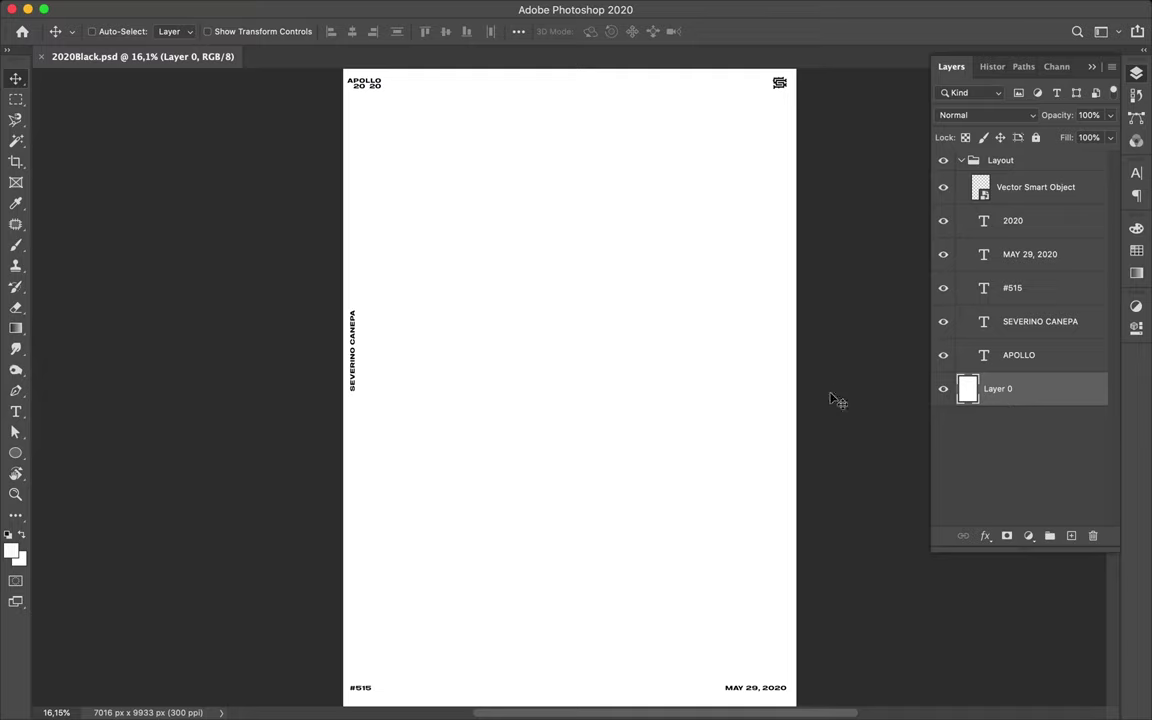
Set a light lavender gradient fill and black stroke for new shapes, undoing a trial ellipse
left_click(183, 33)
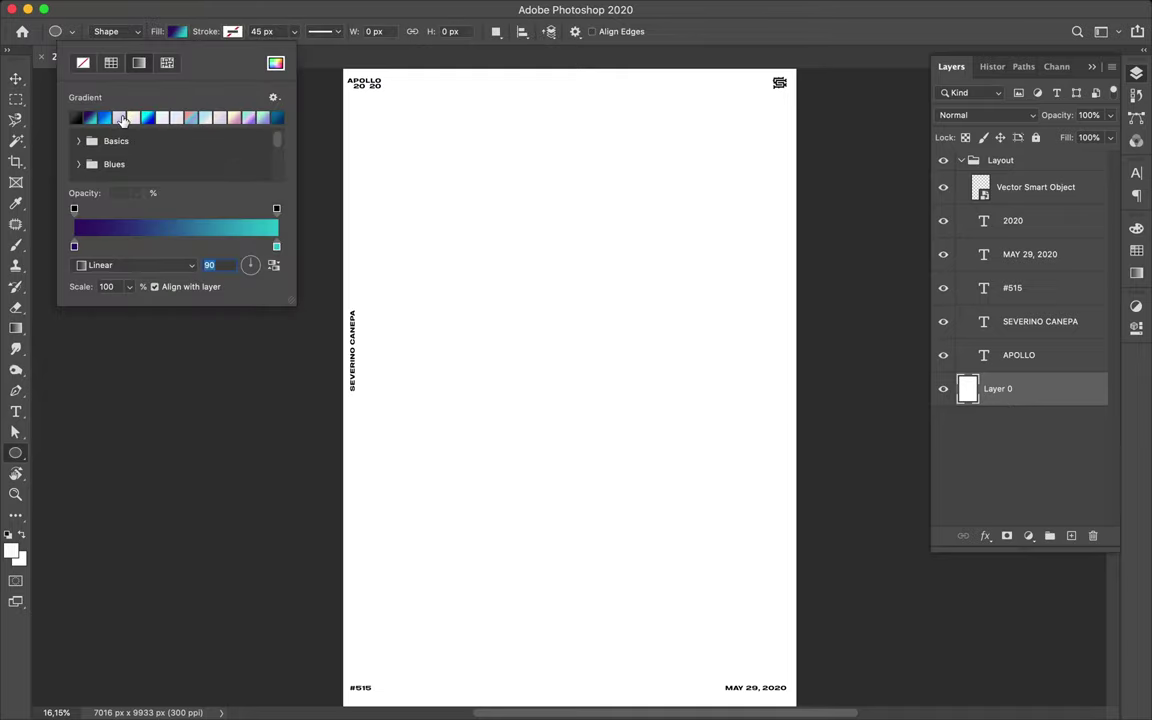
left_click(118, 117)
left_click(230, 31)
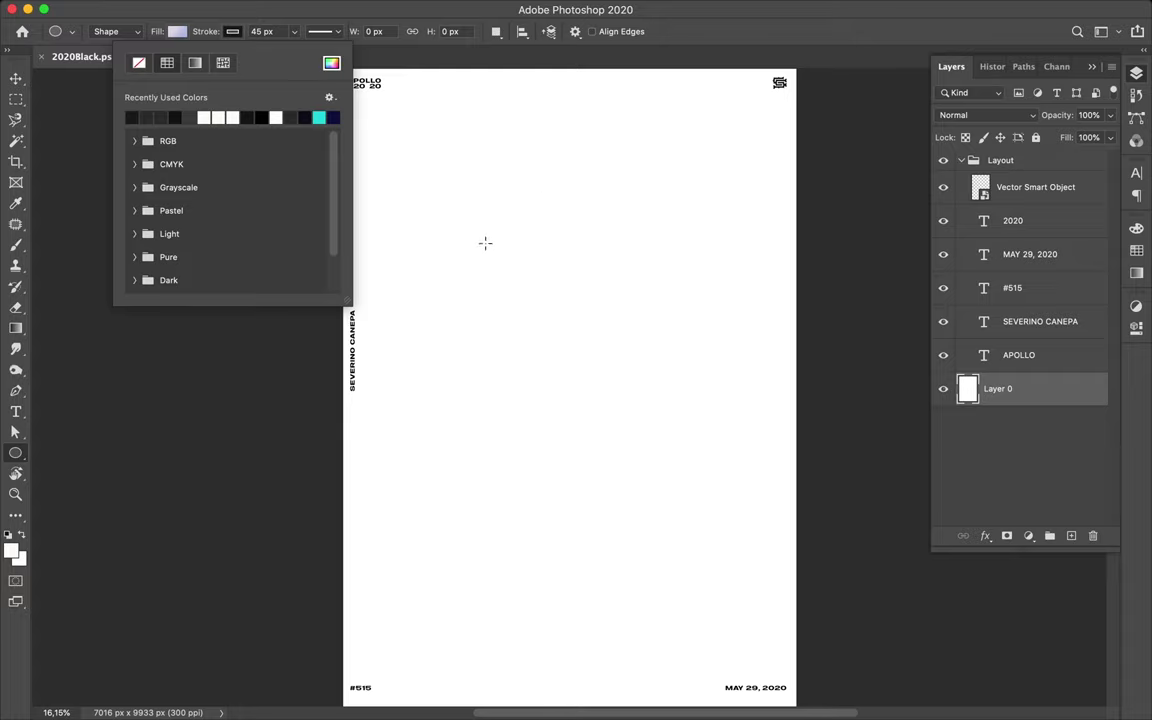
left_click_drag(423, 199, 569, 346)
key("ctrl+z")
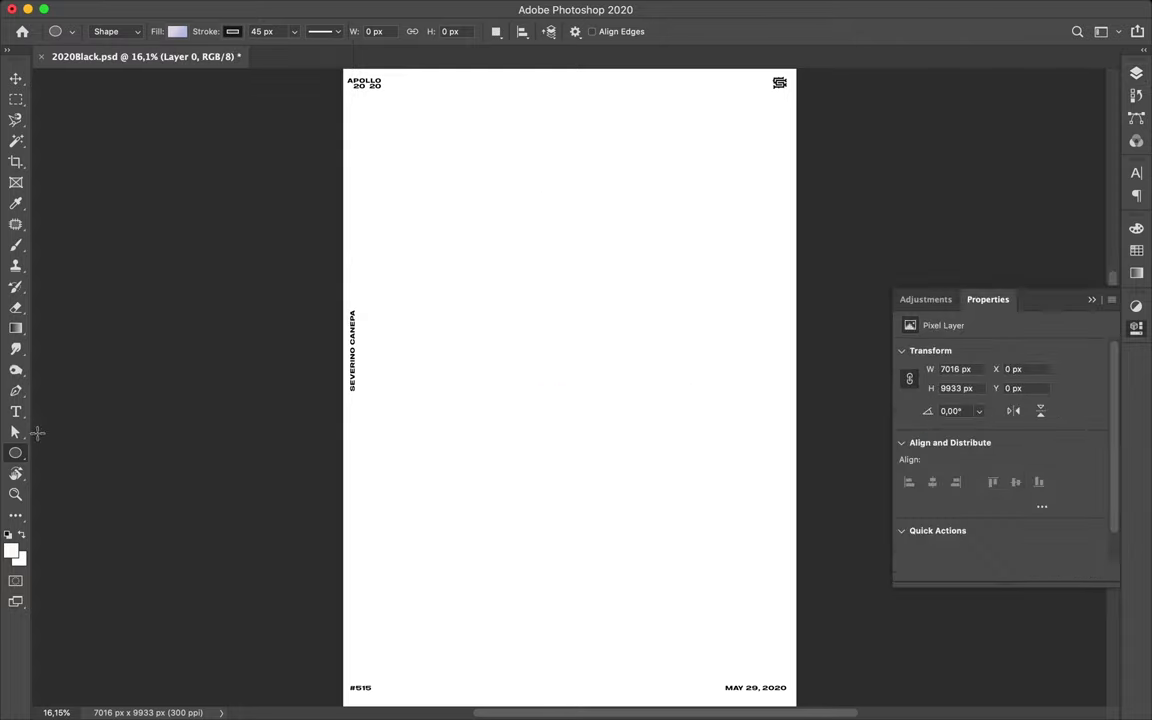
Draw a square near the page centre with the Rectangle Tool
right_click(15, 453)
left_click(85, 452)
left_click_drag(455, 258, 676, 480)
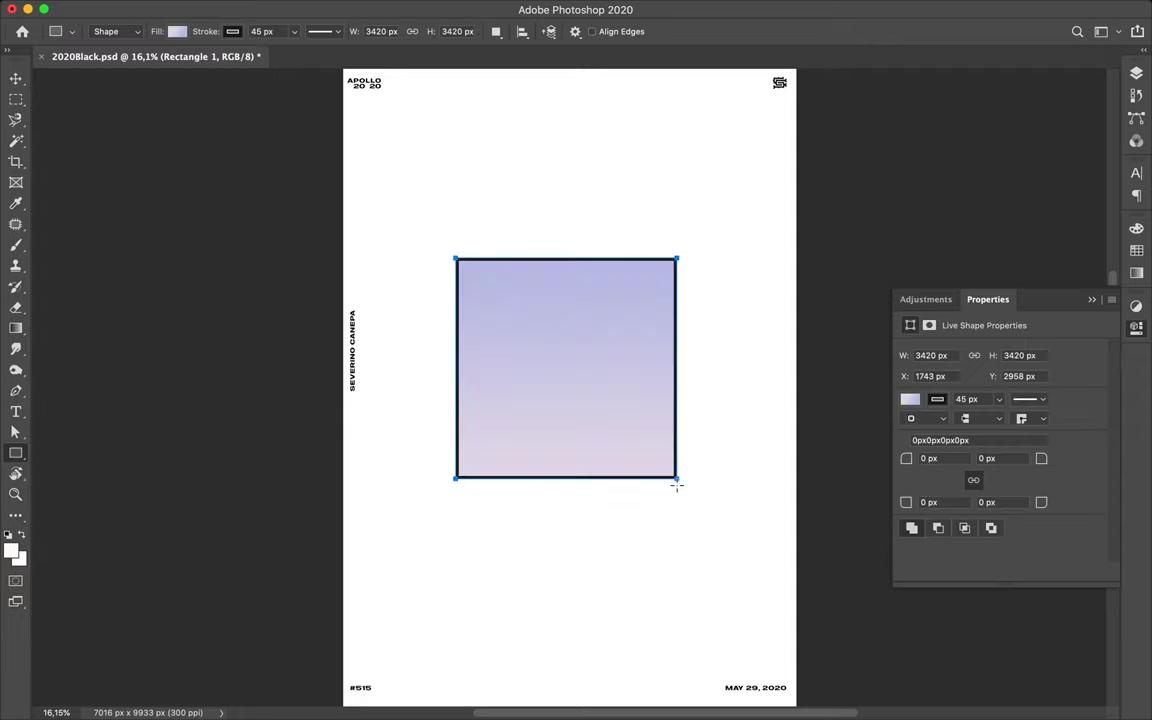
key("v")
key("a")
Give the square a lavender-to-cream gradient fill and draw a second rectangle overlapping its lower right
left_click(238, 31)
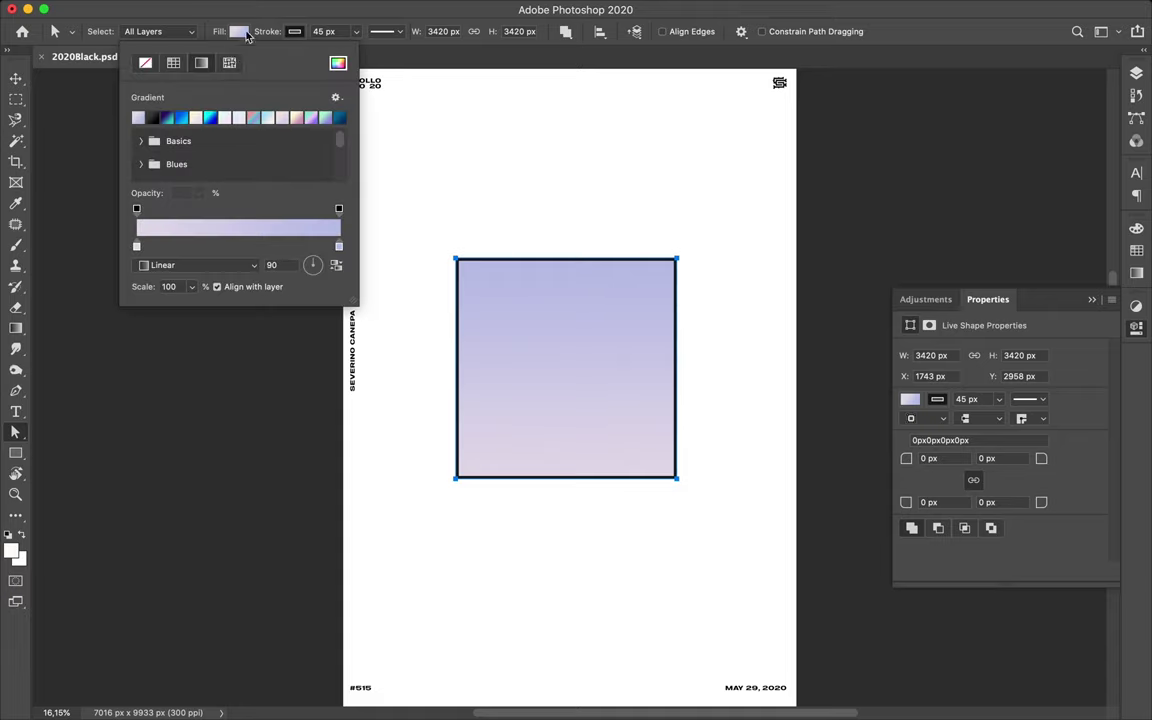
left_click(178, 116)
key("v")
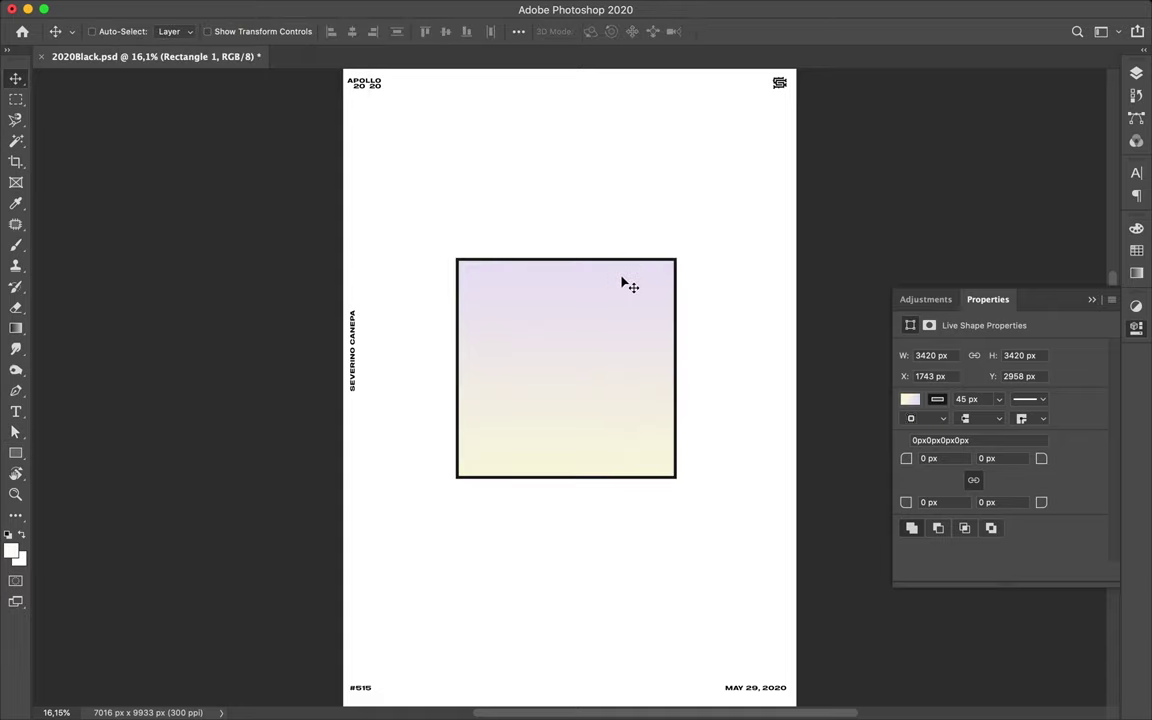
key("u")
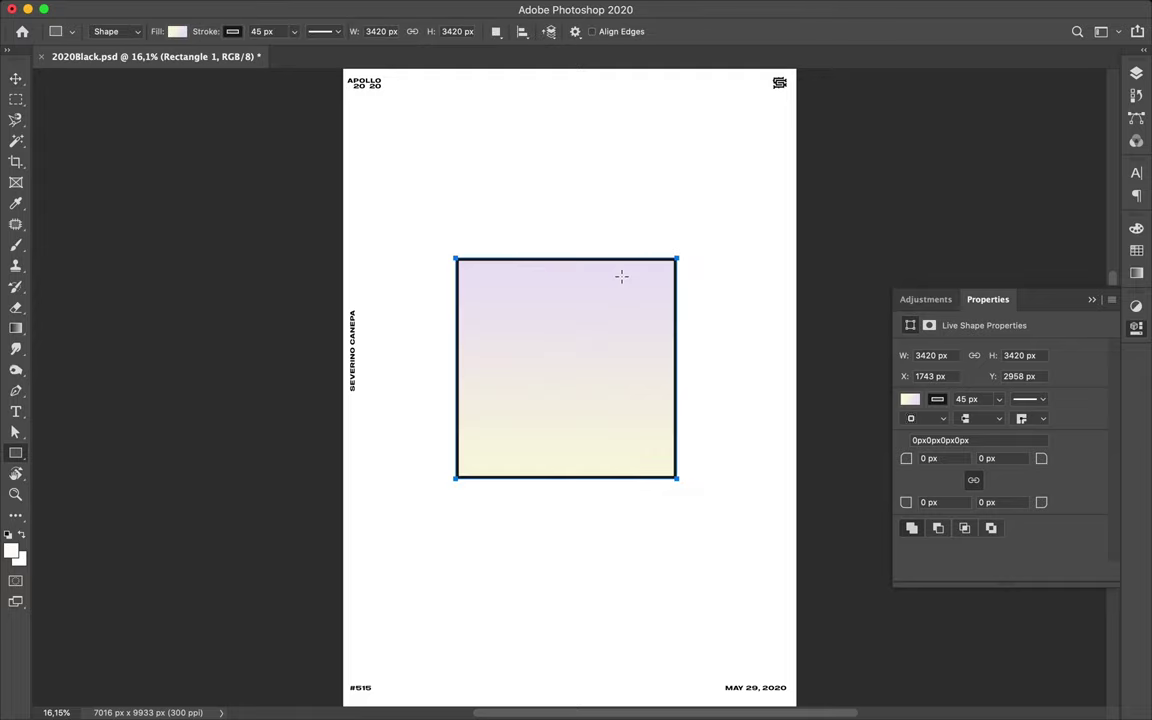
left_click_drag(566, 382, 725, 586)
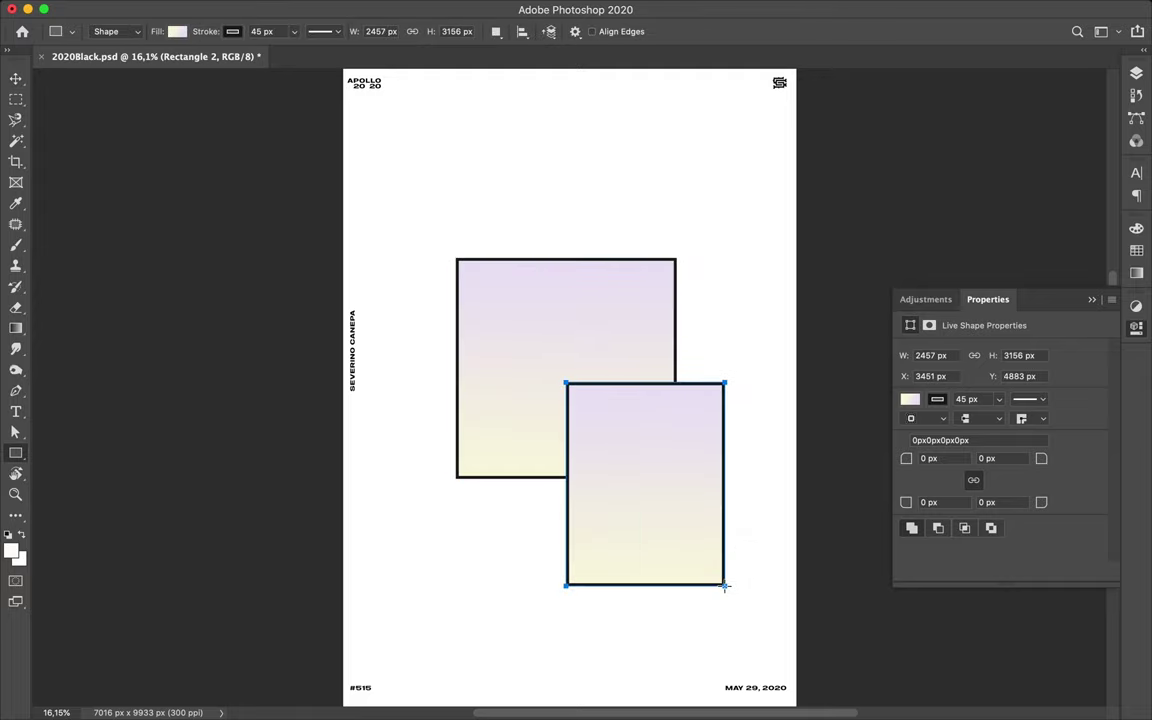
Change the new rectangle's fill to solid white #ffffff
left_click(177, 31)
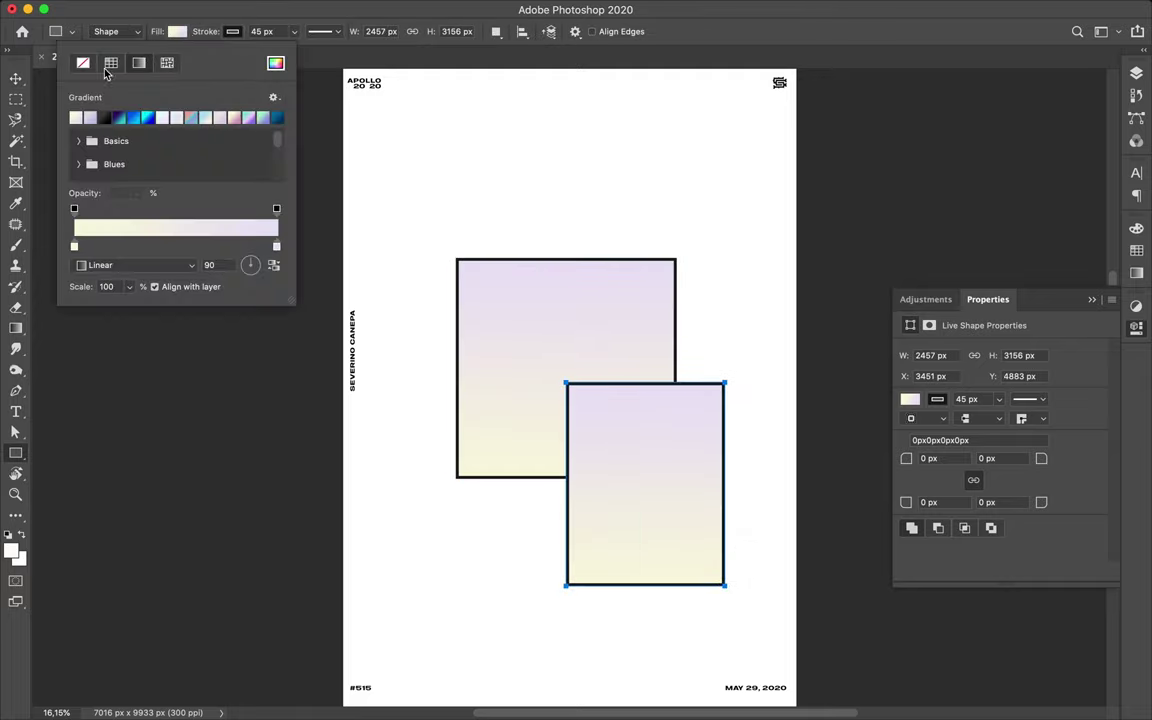
left_click(110, 64)
left_click(148, 117)
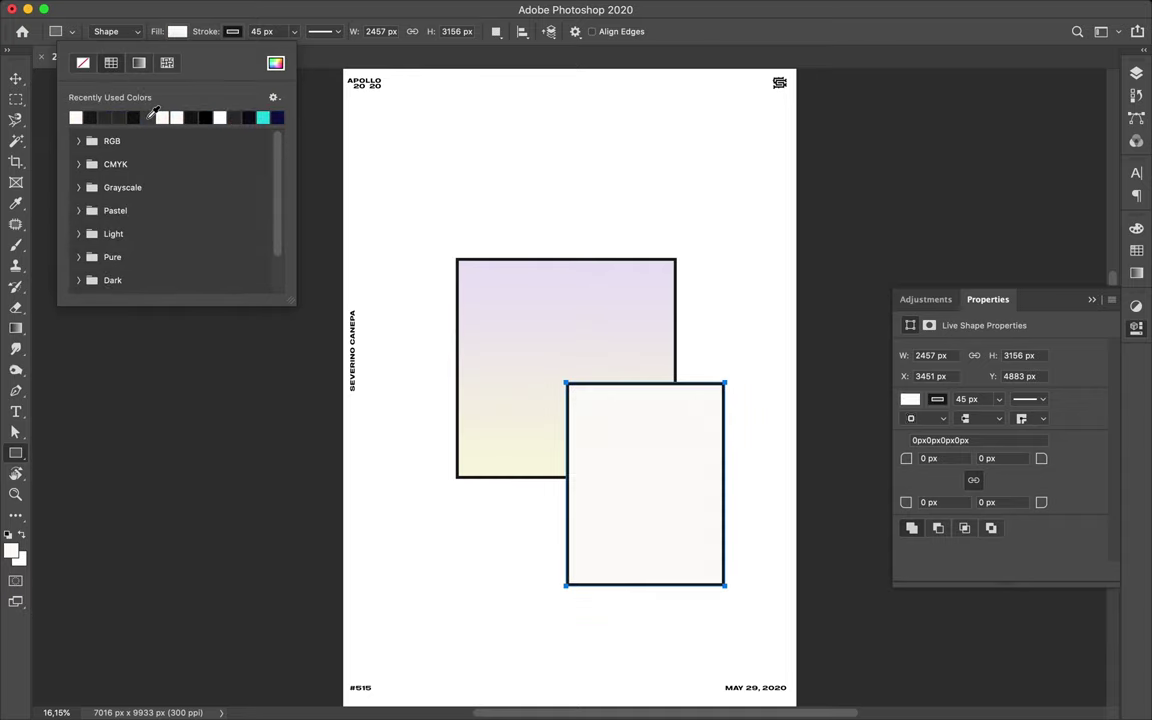
left_click(276, 63)
type("ffffff")
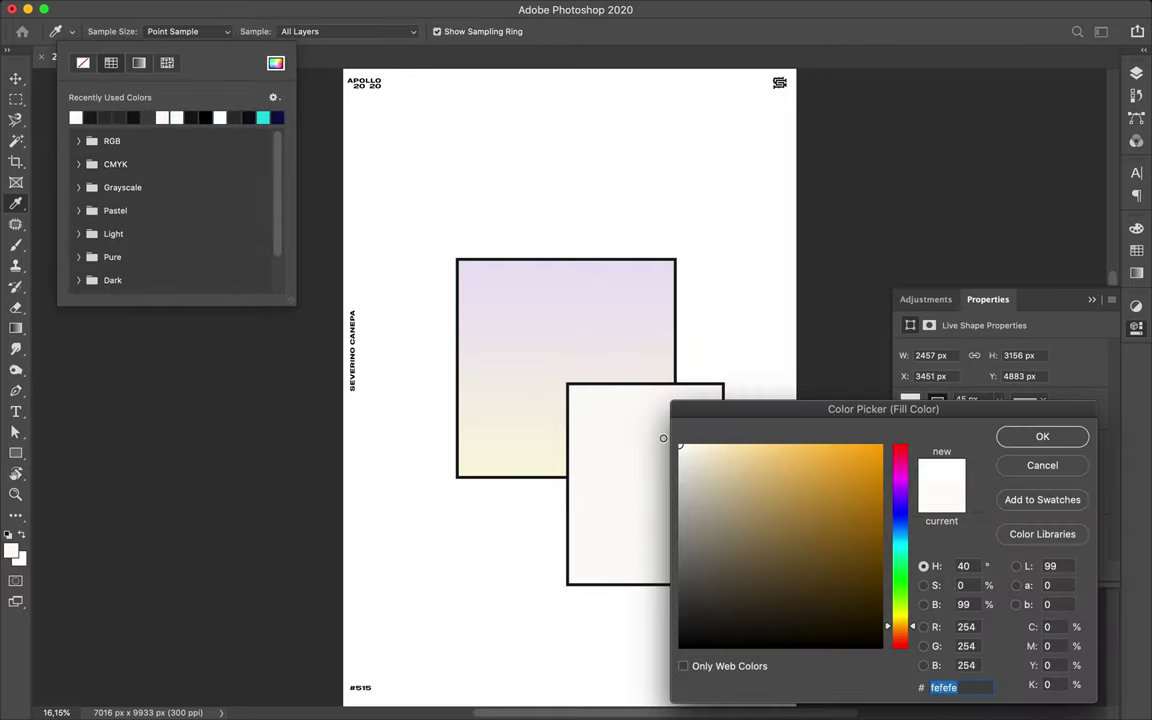
left_click(1042, 437)
key("v")
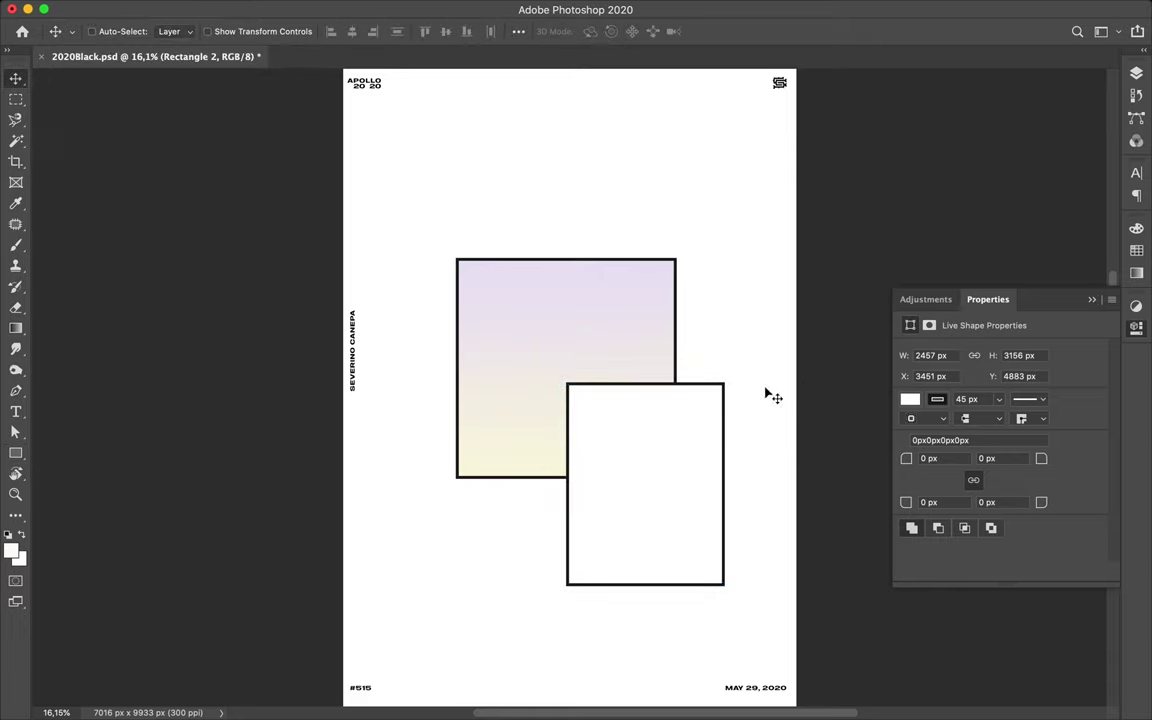
Duplicate the white rectangle, shrink the copy into a thin tall bar, and place it on the square's top-left edge
left_click_drag(687, 455, 537, 206)
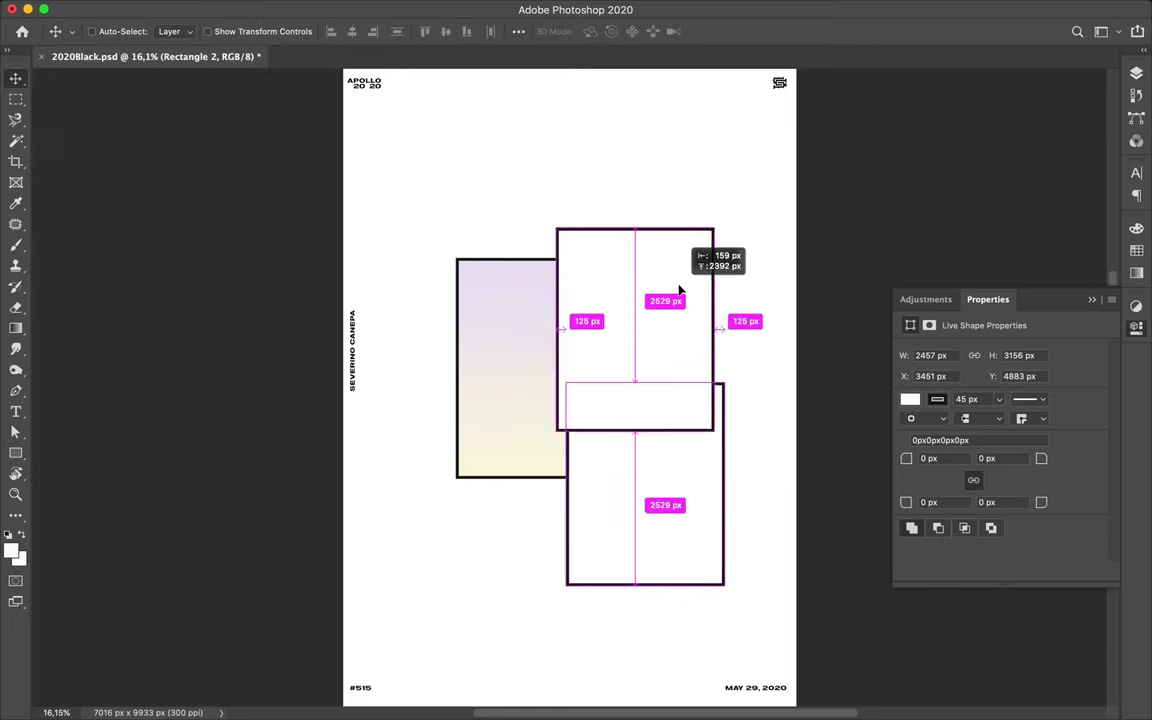
key("ctrl+t")
left_click_drag(570, 134, 428, 256)
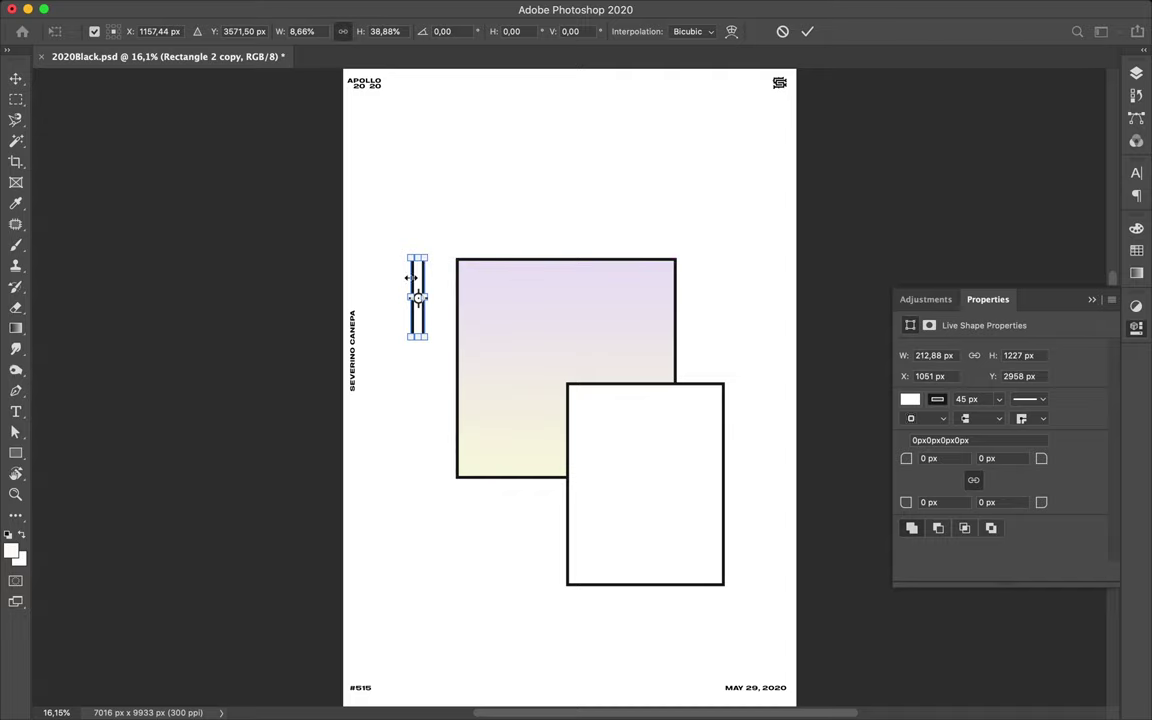
key("Return")
left_click_drag(419, 283, 483, 243)
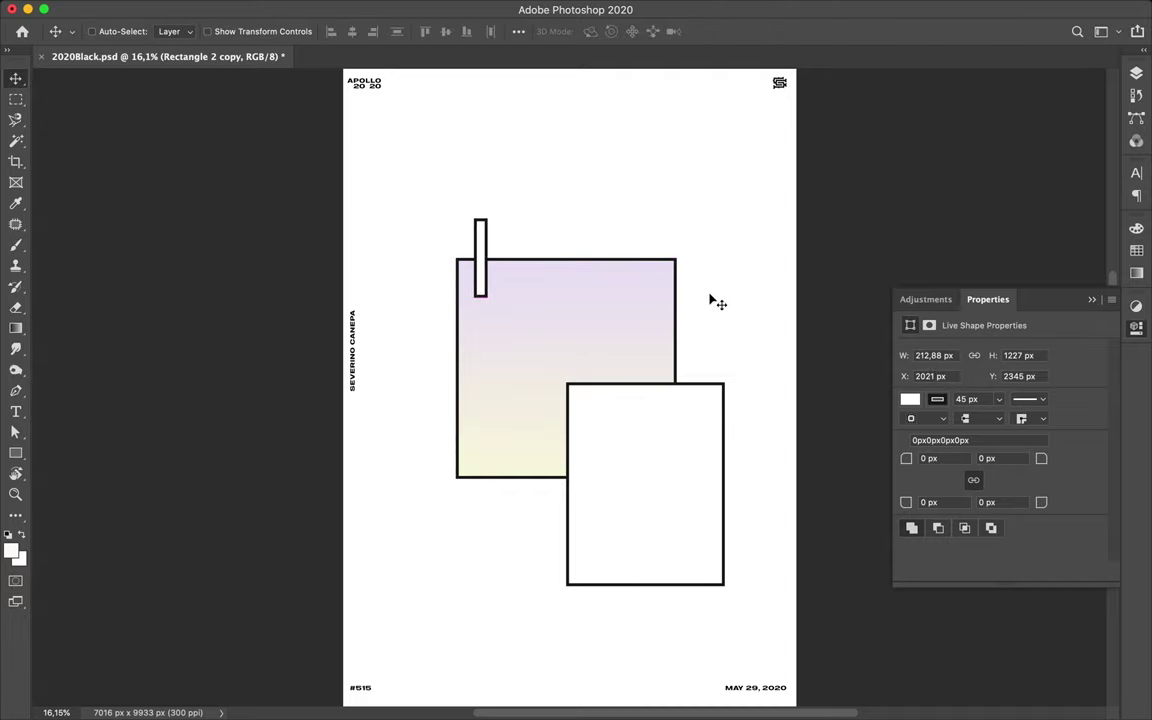
key("u")
Add a wide bar above the gradient square and a tall narrow rectangle crossing it, stacked beneath the thin bar
mouse_move(418, 187)
left_mouse_down()
mouse_move(581, 203)
mouse_move(704, 240)
left_mouse_up()
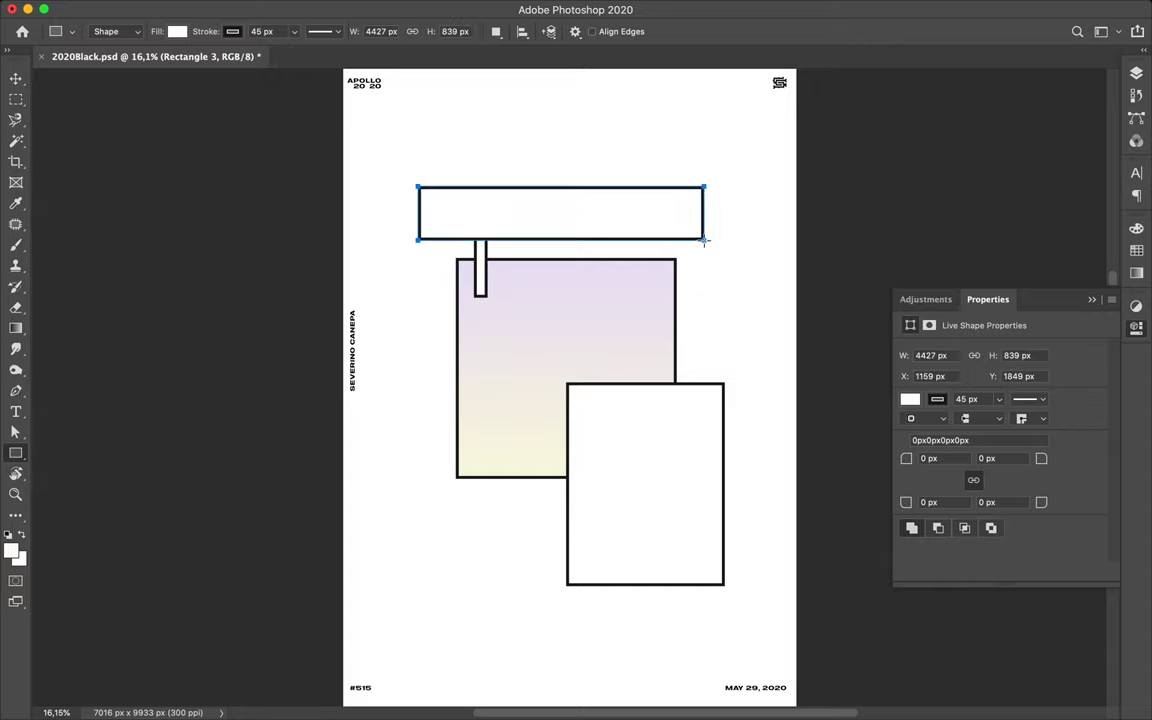
key("F7")
left_click_drag(1006, 456, 1024, 441)
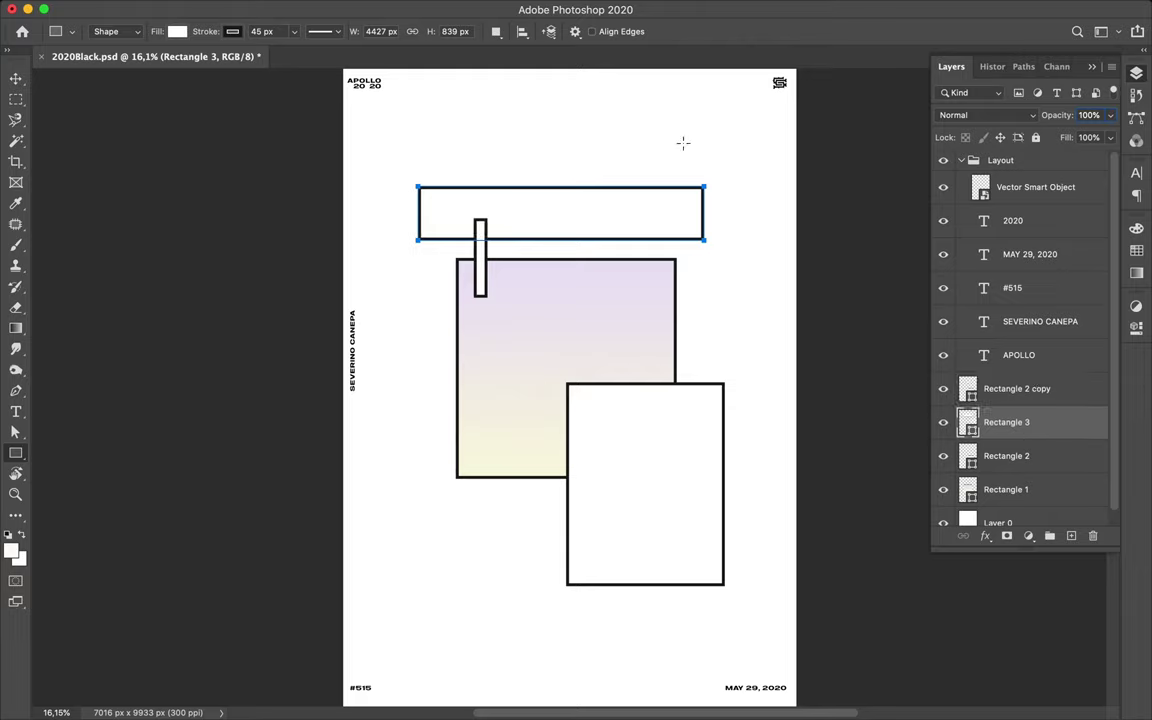
left_click_drag(638, 155, 573, 290)
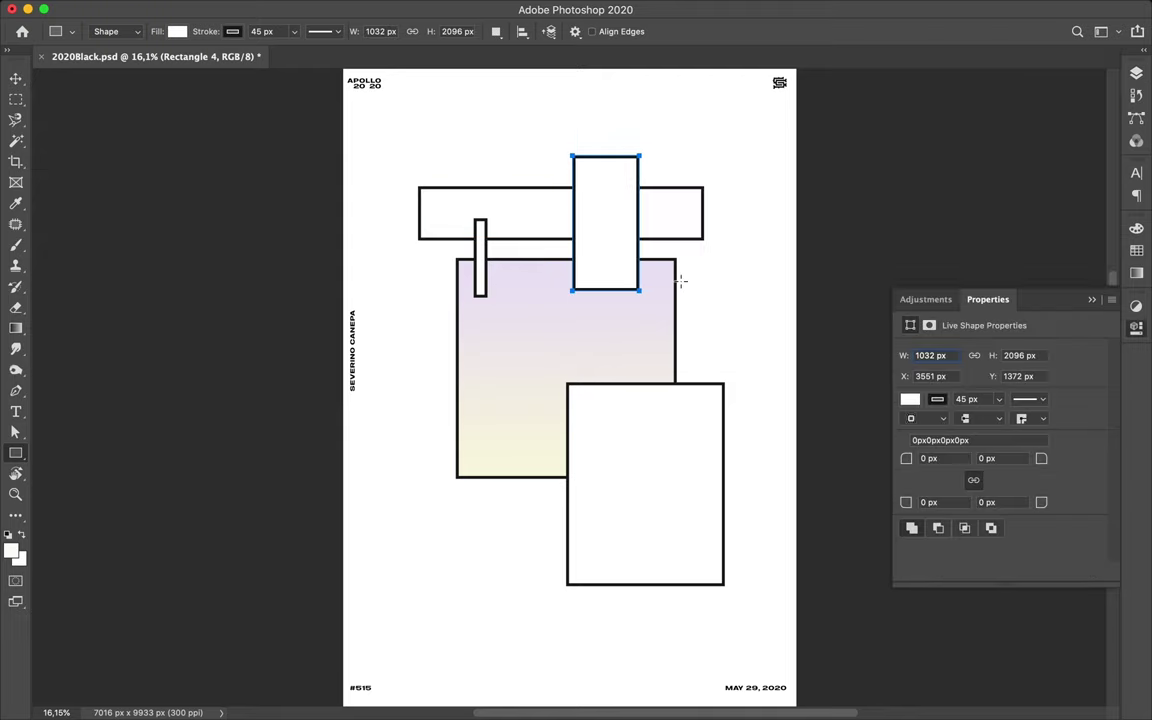
left_click(1136, 70)
scroll(1070, 280, "down", 2)
left_click_drag(1044, 375, 1043, 488)
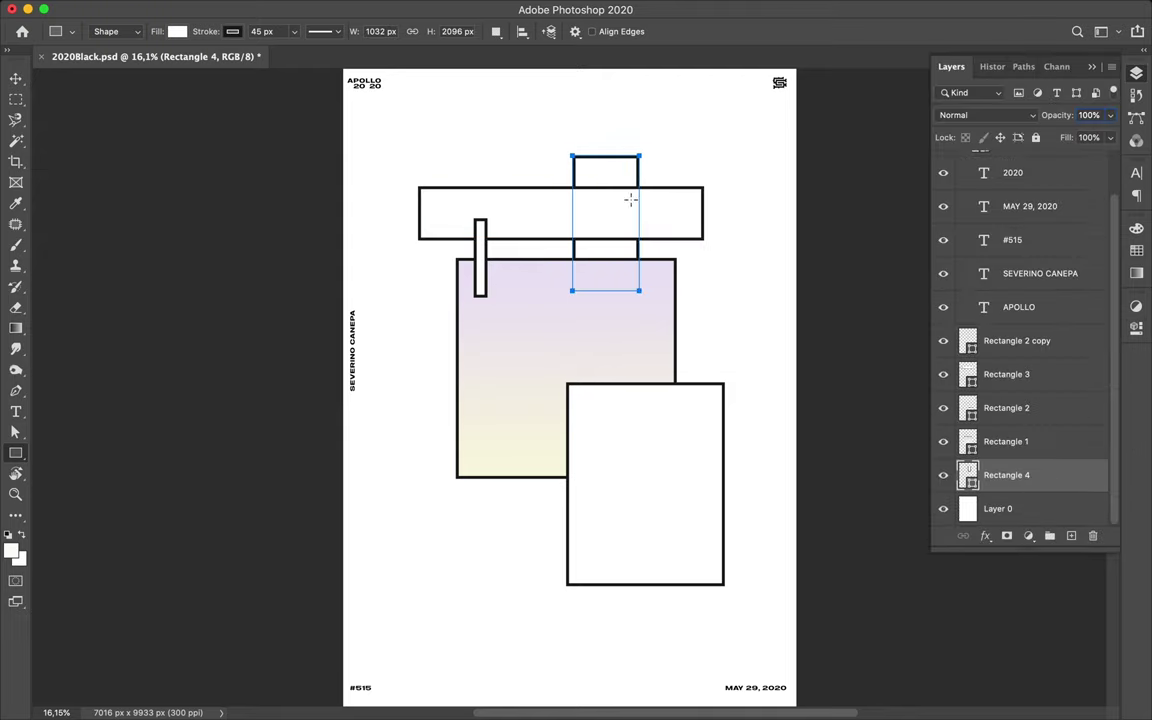
Add a rectangle extending right past the square and two lower-left rectangles, the larger frame behind the smaller
left_click_drag(730, 212, 528, 299)
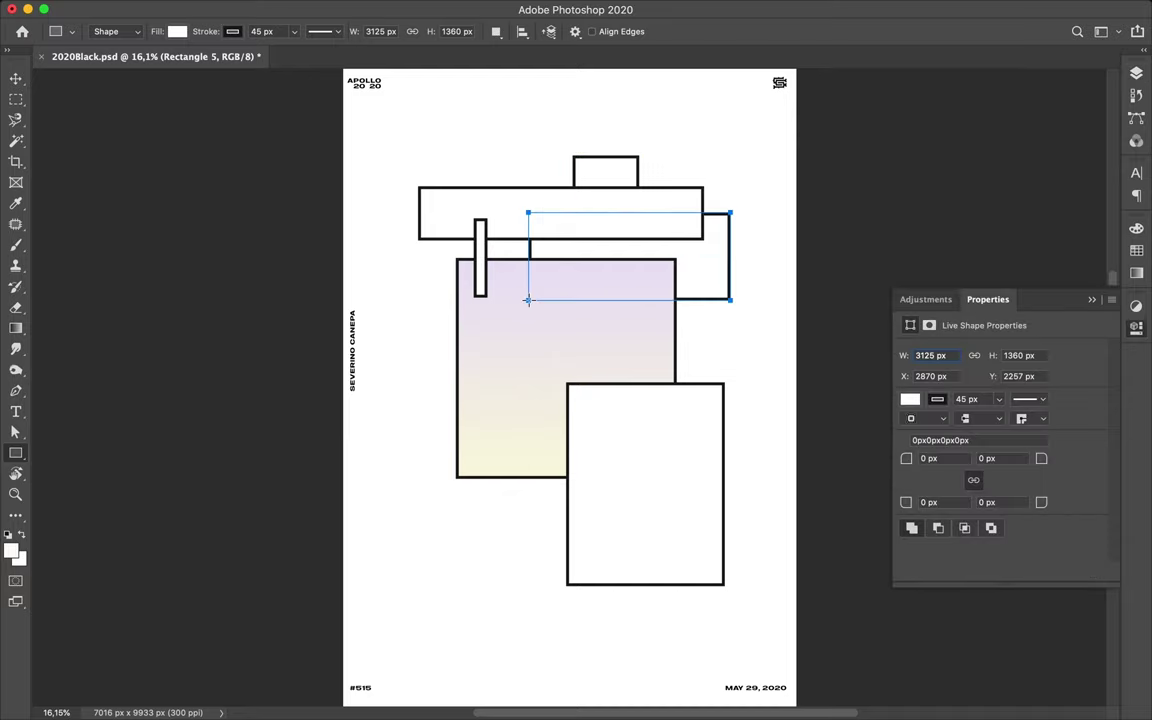
left_click(538, 291)
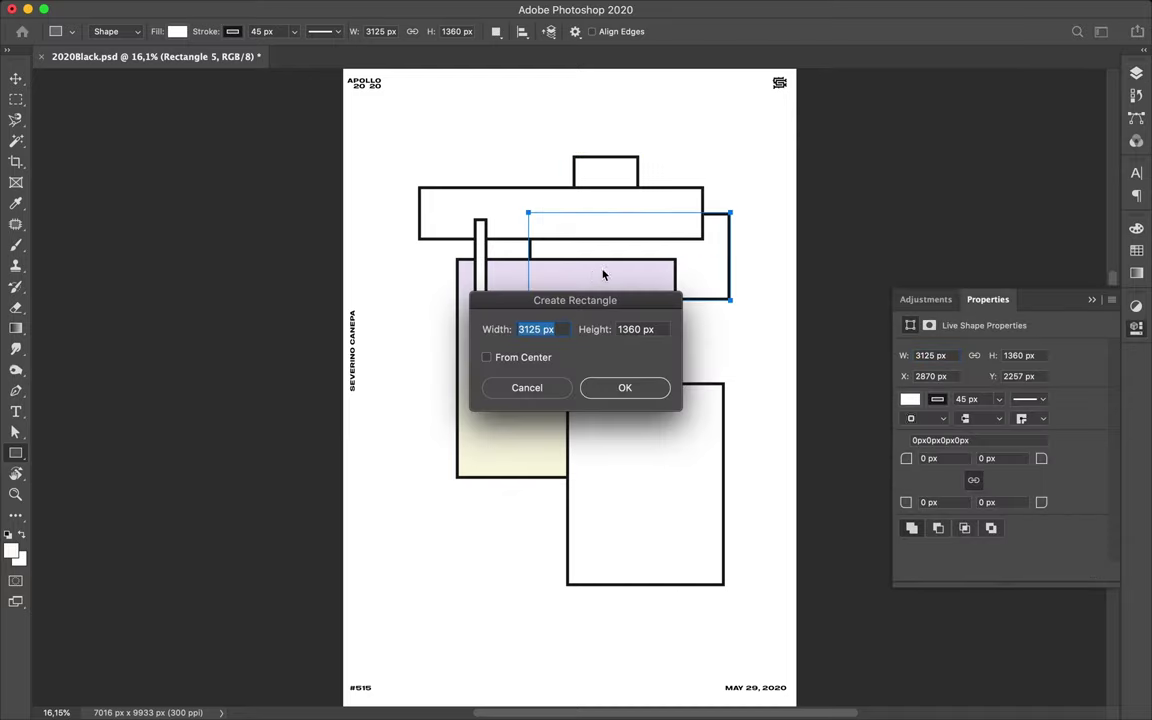
left_click(541, 394)
left_click_drag(423, 402, 609, 488)
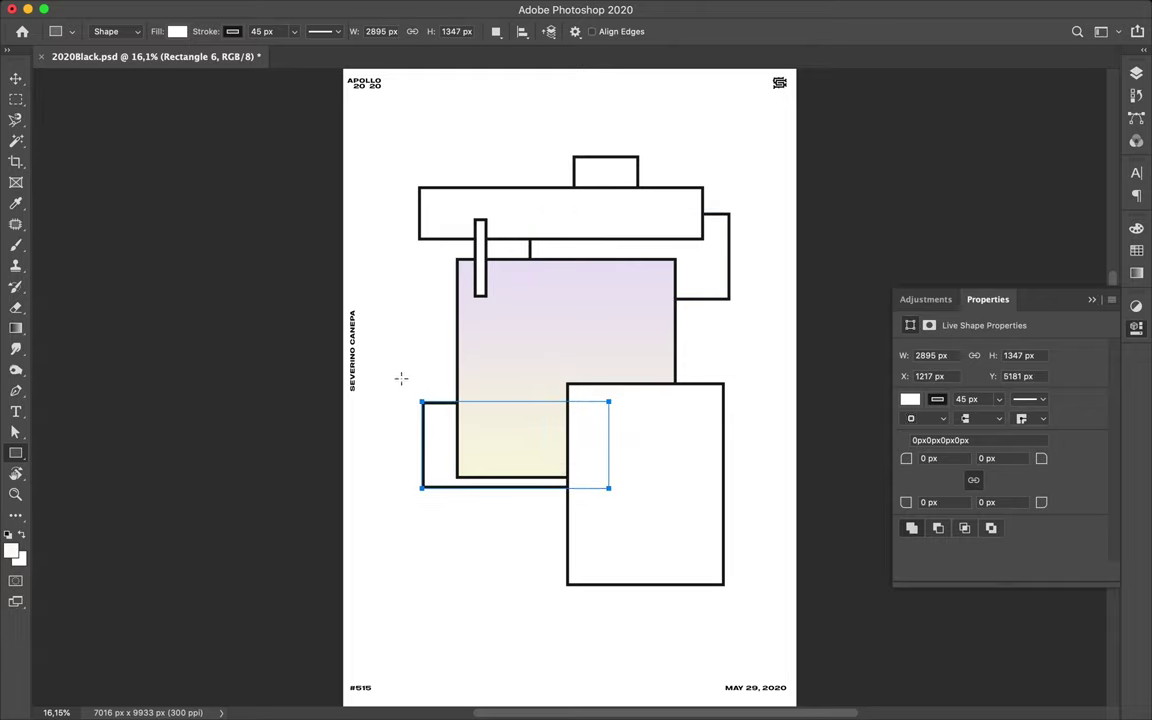
left_click_drag(401, 378, 625, 531)
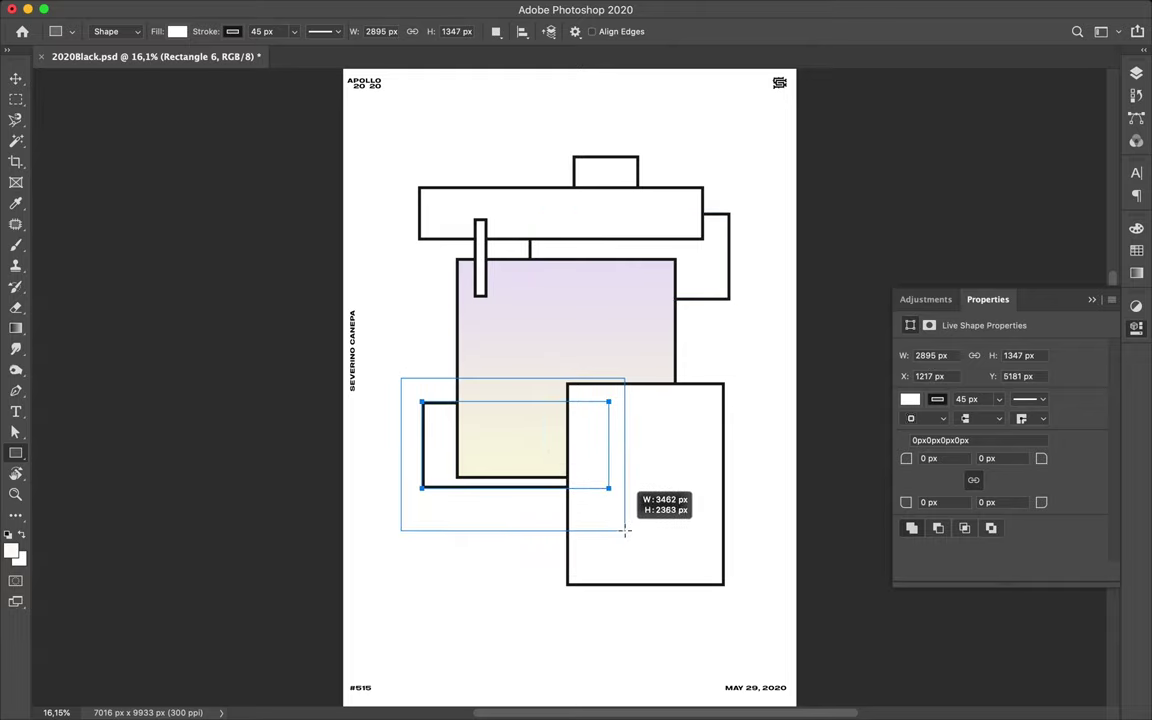
left_click(1136, 73)
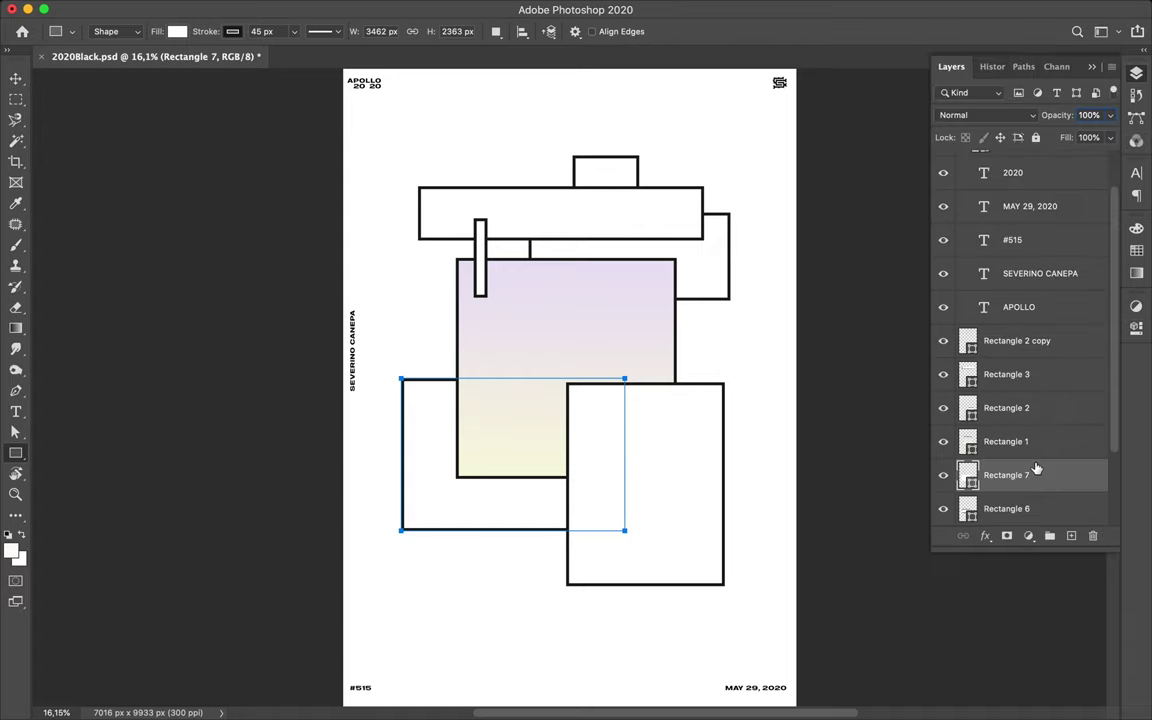
scroll(1036, 469, "down", 3)
left_click_drag(1039, 386, 959, 437)
key("v")
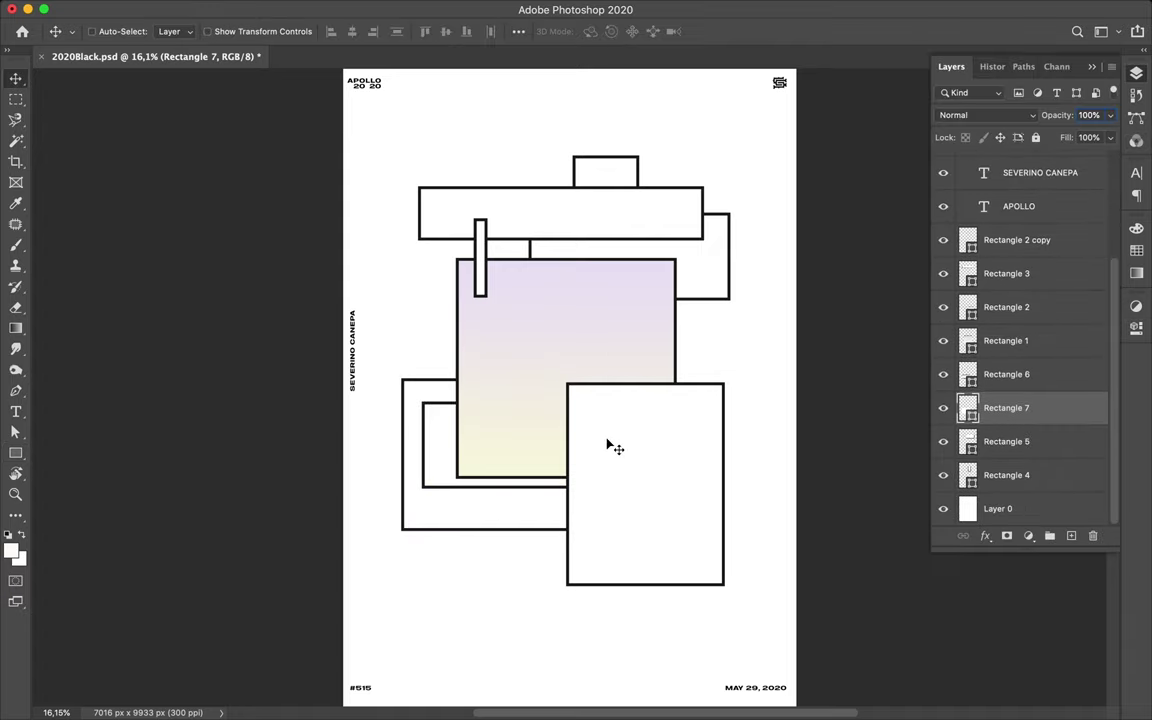
Add a small white square over the gradient square's corner, stack it above the others, and nudge it up-left
key("u")
left_click_drag(553, 370, 644, 460)
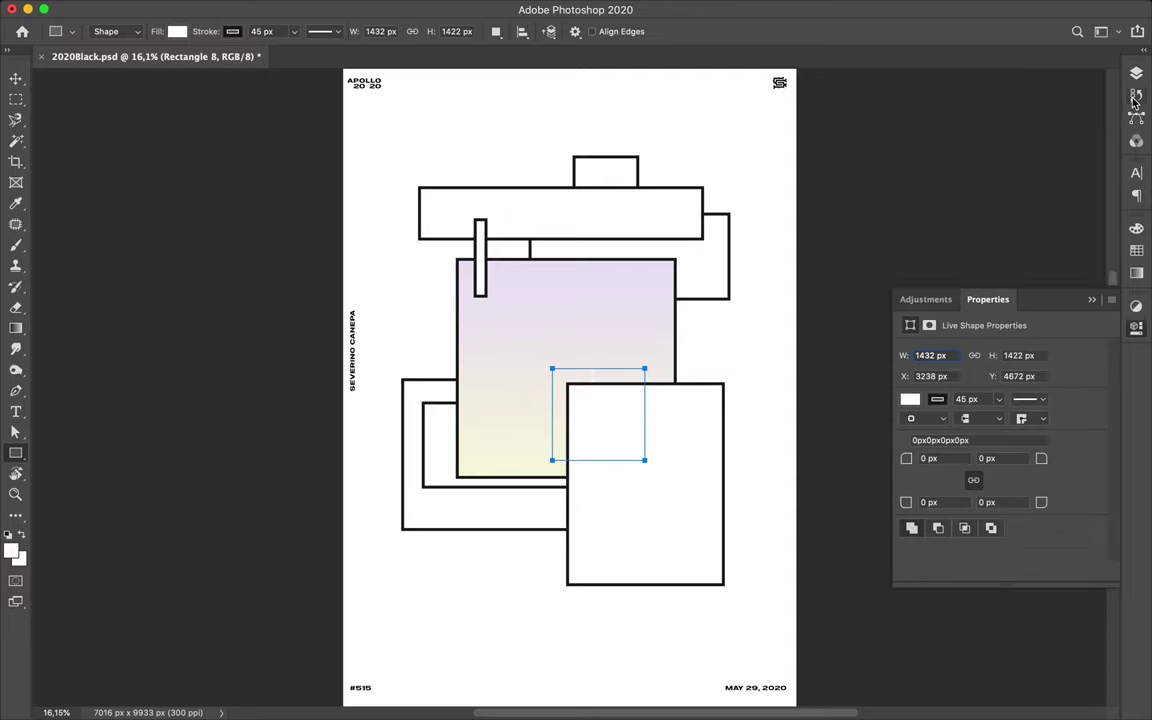
key("F7")
mouse_move(928, 376)
left_mouse_down()
mouse_move(1028, 270)
mouse_move(1029, 238)
left_mouse_up()
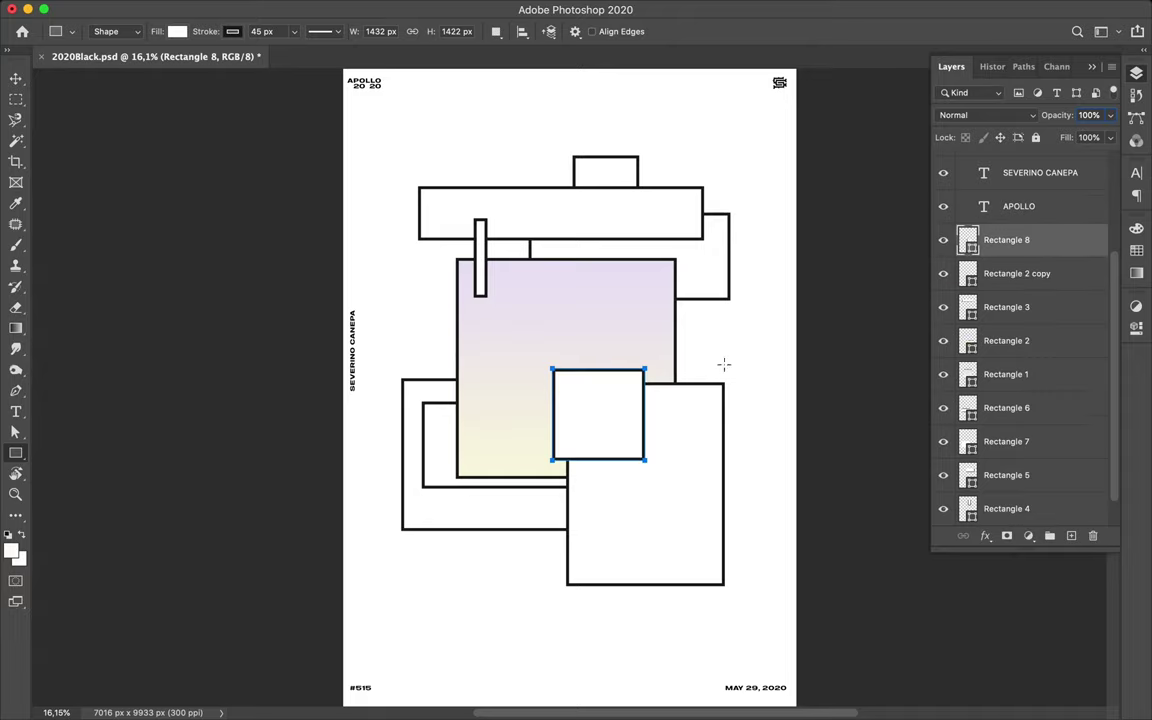
key("v")
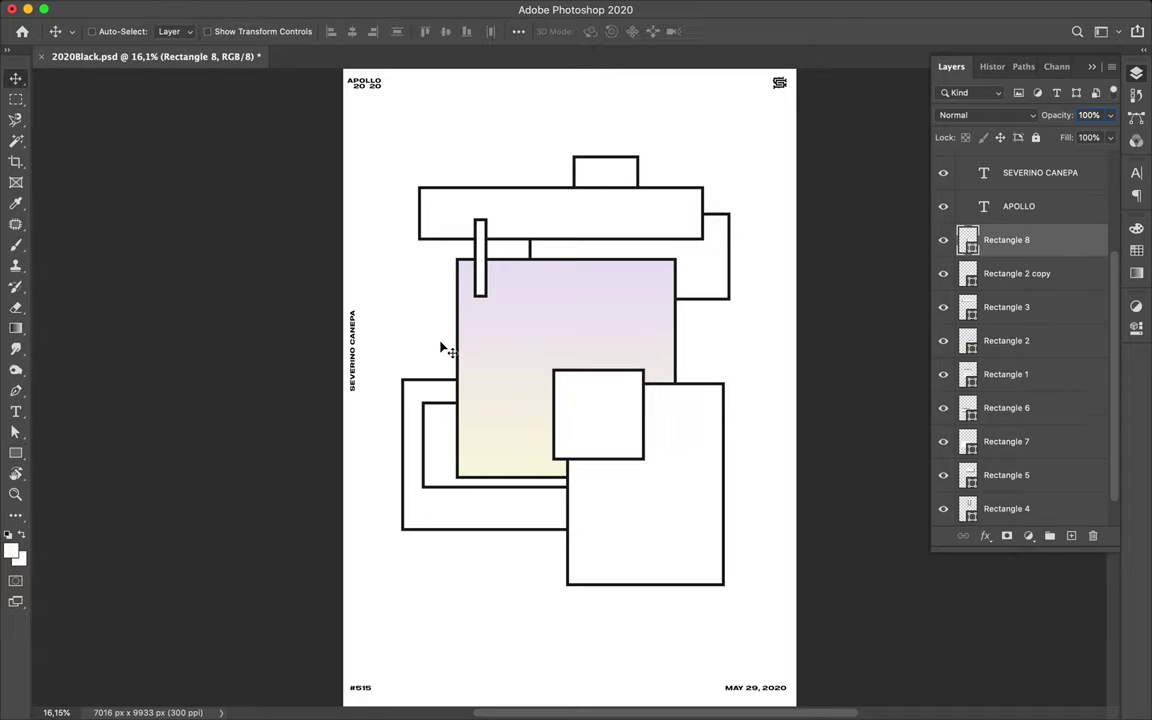
scroll(730, 330, "down", 1)
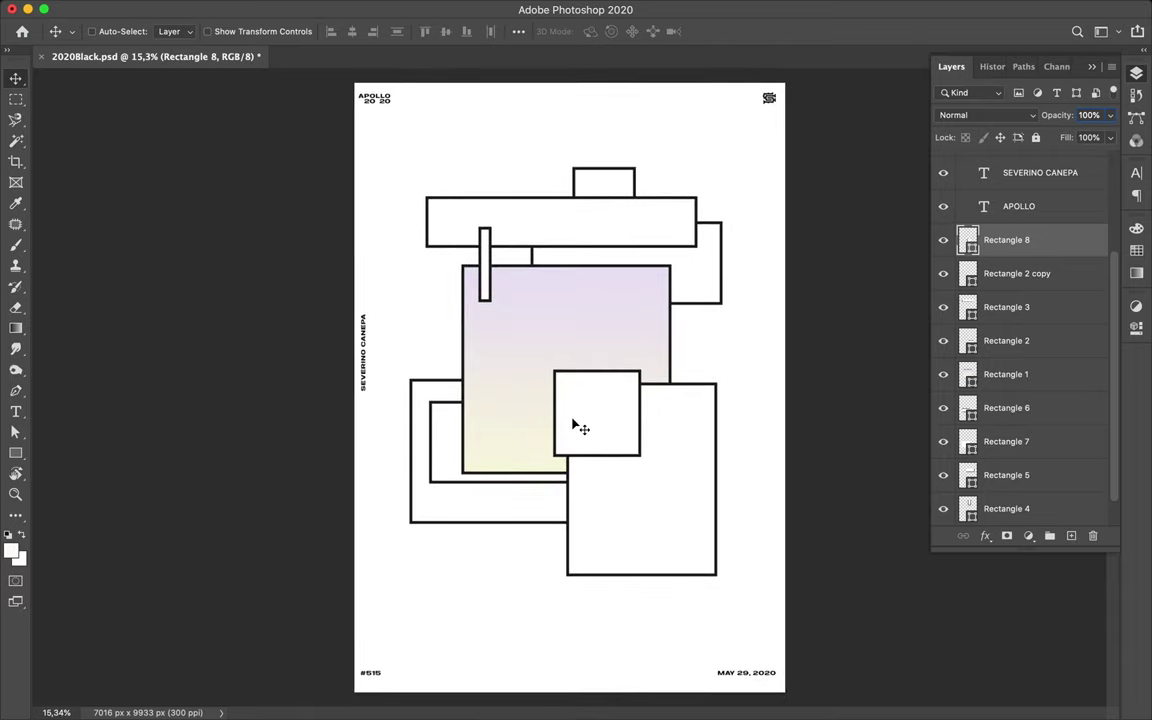
left_click_drag(571, 421, 566, 416)
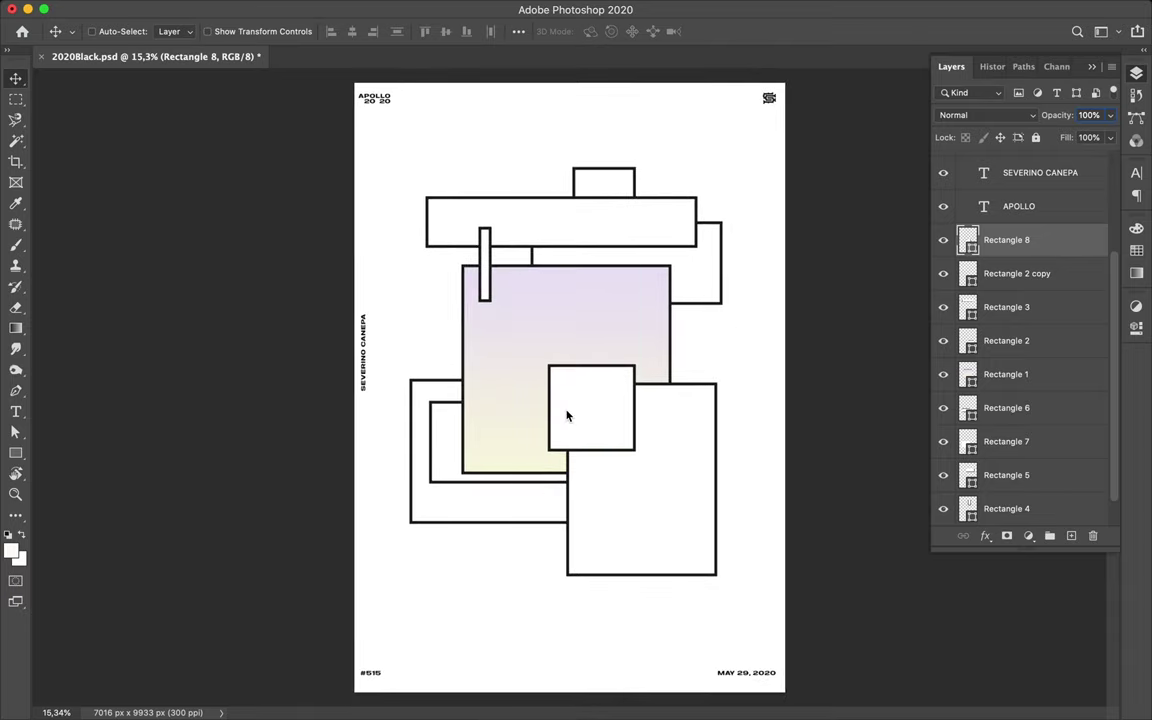
Draw a wide bar over the top bar's left end, a small bar atop the new square, a tall right rectangle, and a bar below the gradient square
key("u")
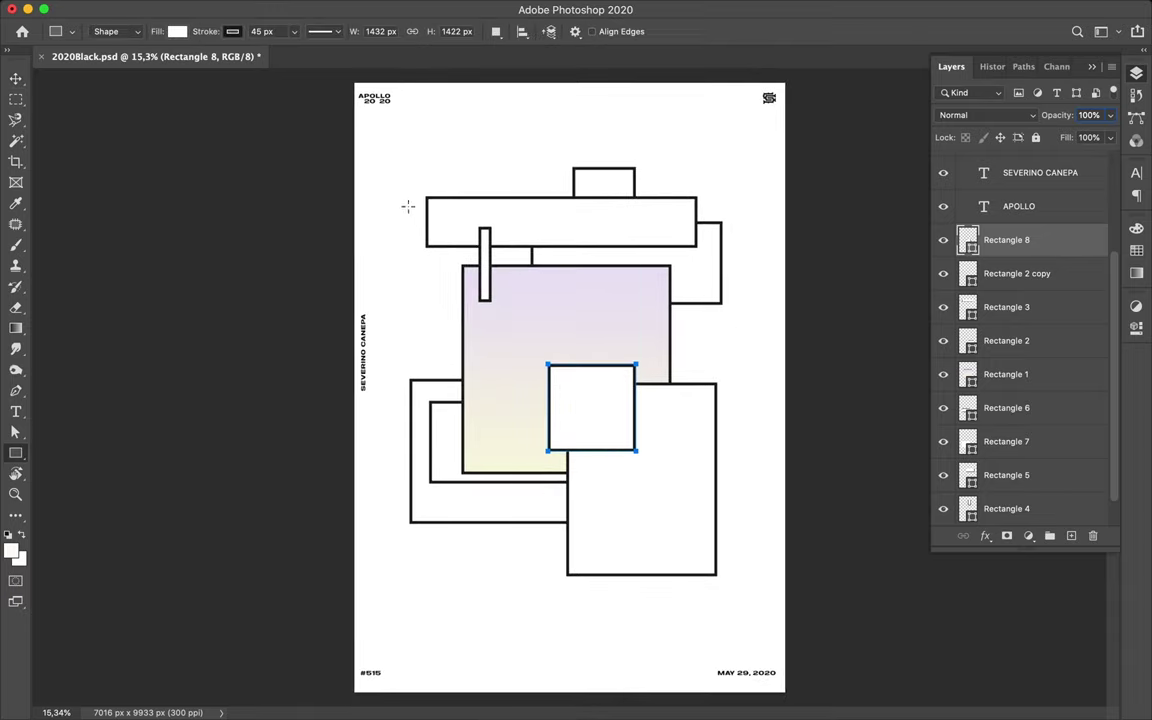
left_click_drag(410, 185, 626, 232)
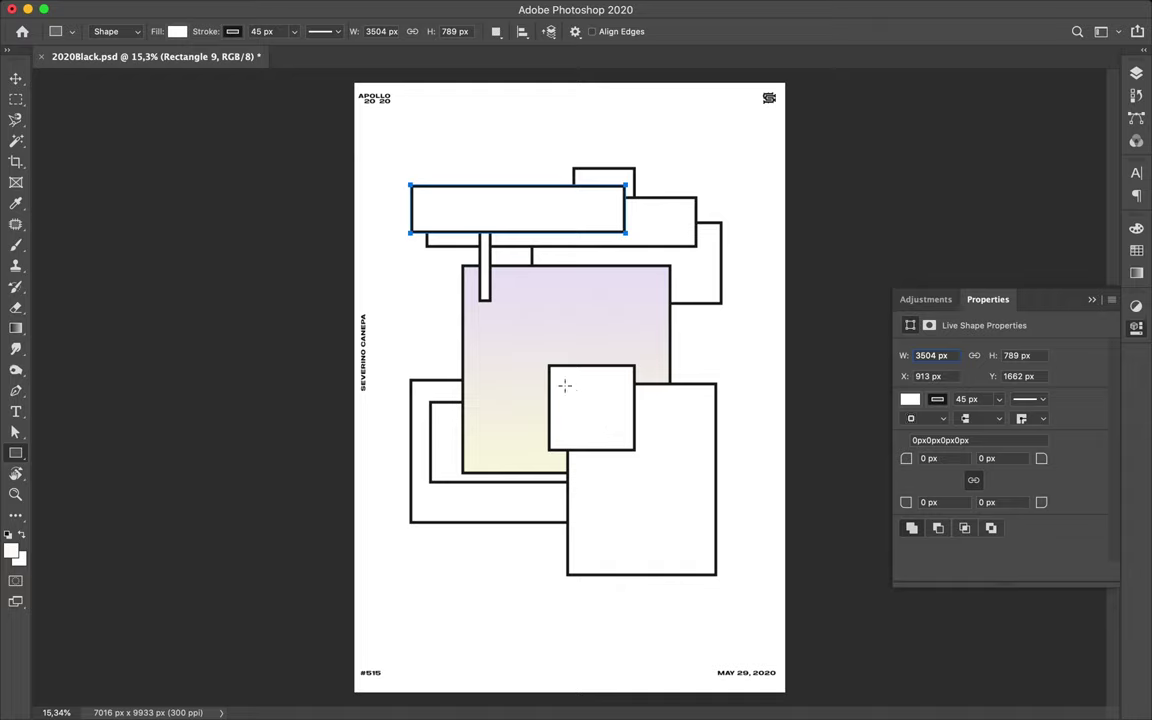
left_click_drag(538, 353, 613, 400)
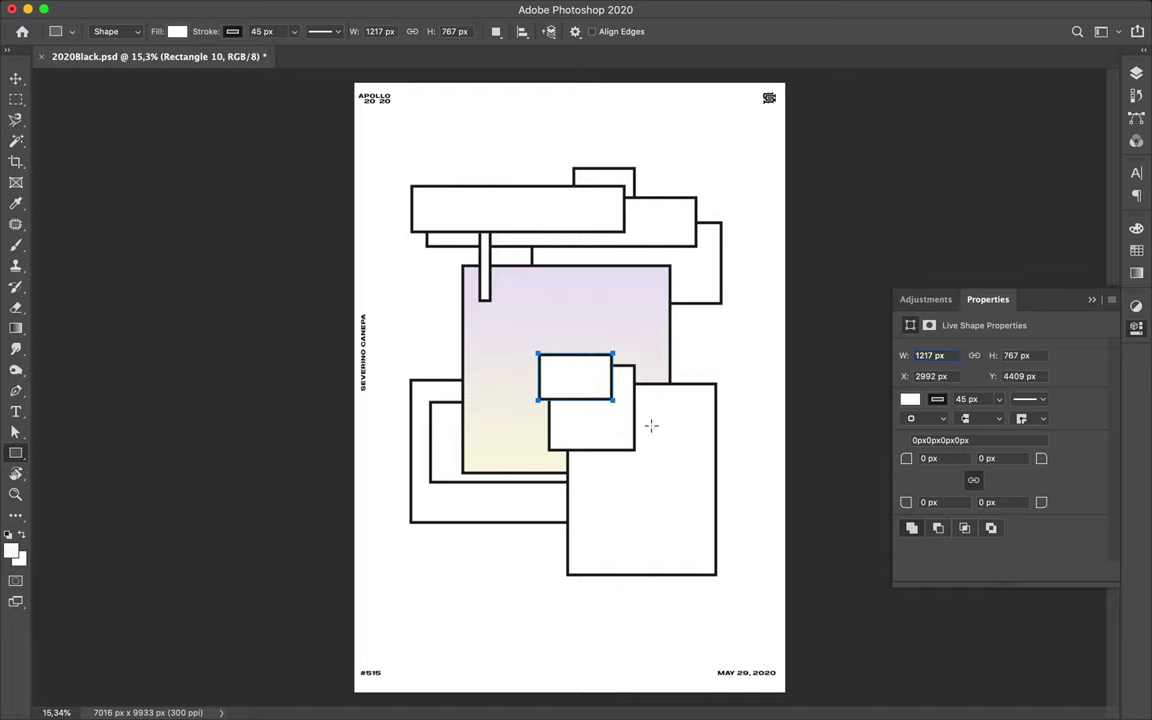
left_click_drag(701, 417, 748, 549)
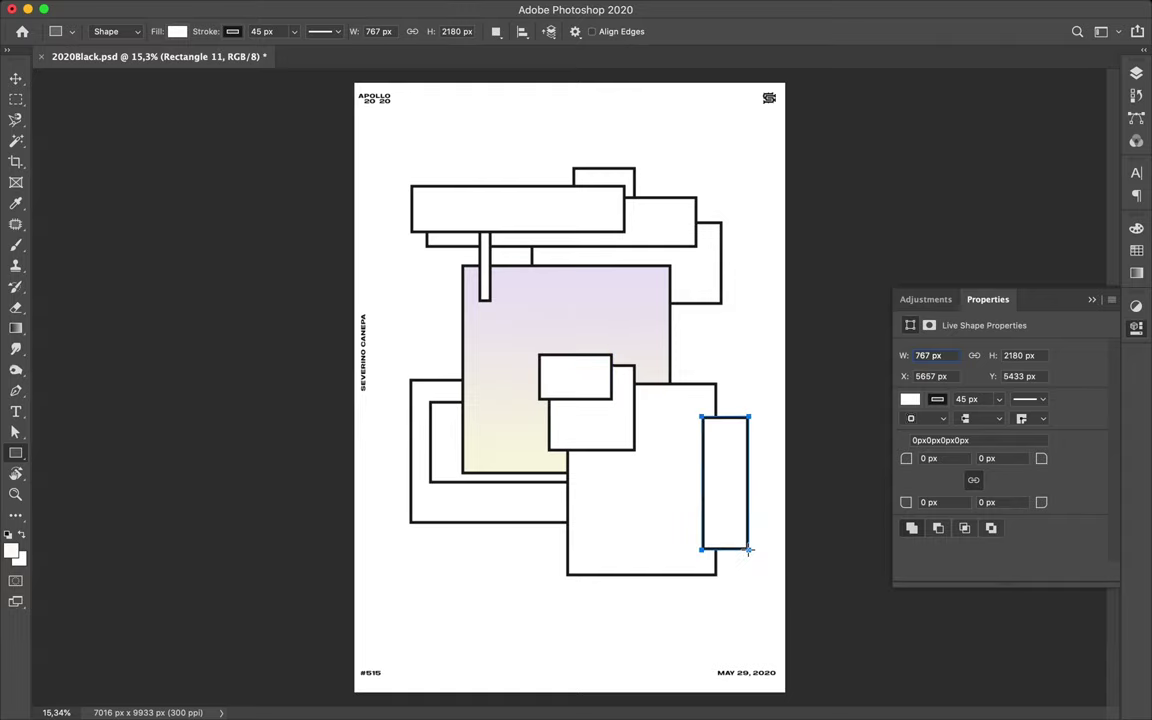
left_click_drag(604, 499, 518, 540)
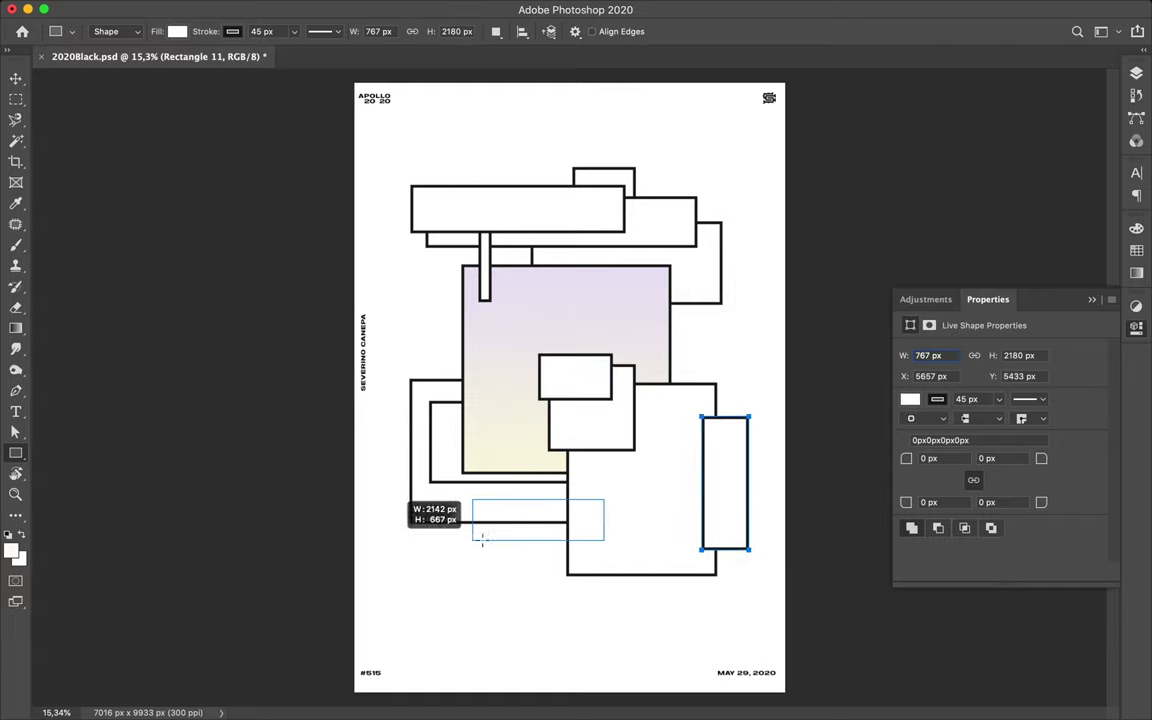
left_click_drag(518, 540, 507, 540)
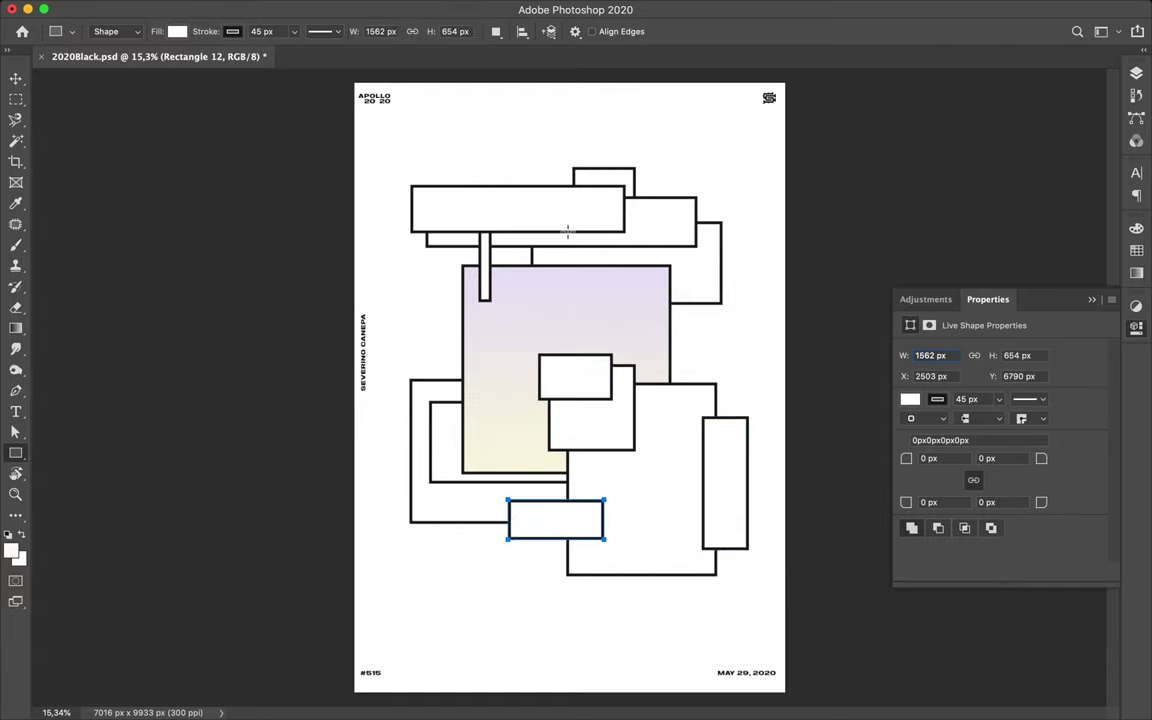
key("ctrl+minus")
Draw a square rising above the top bar, a wide bar across the gradient square's top, and a thin bar on the left
left_click_drag(464, 183, 520, 245)
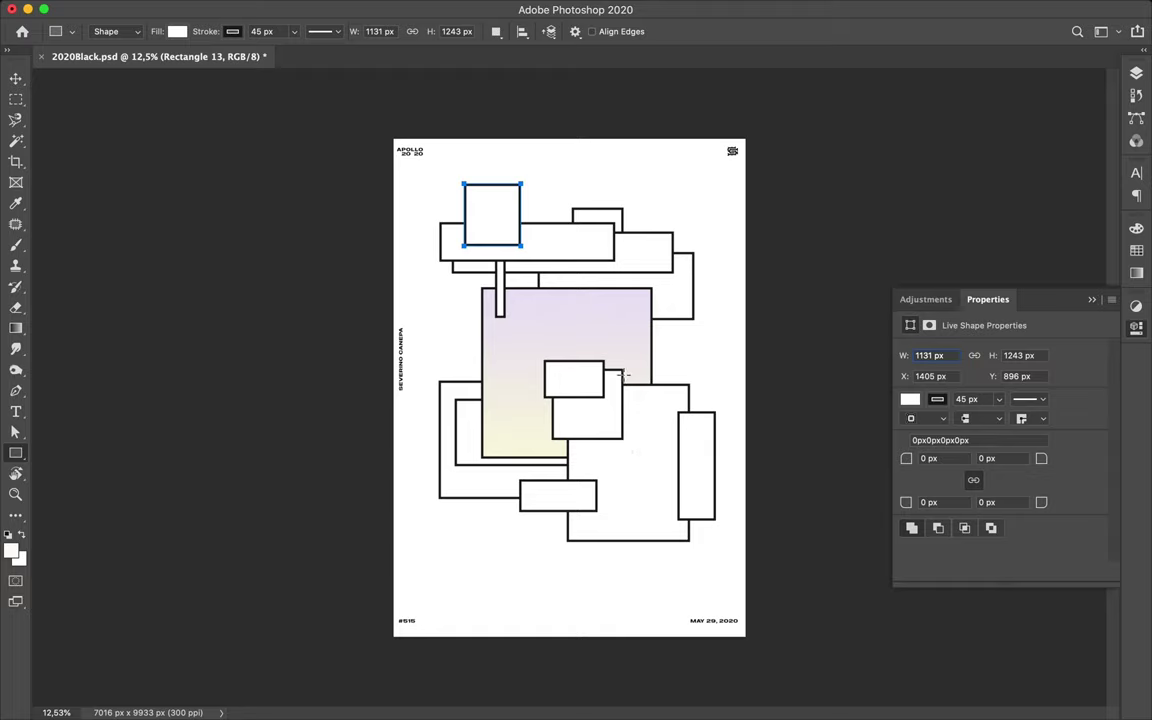
left_click_drag(563, 279, 669, 309)
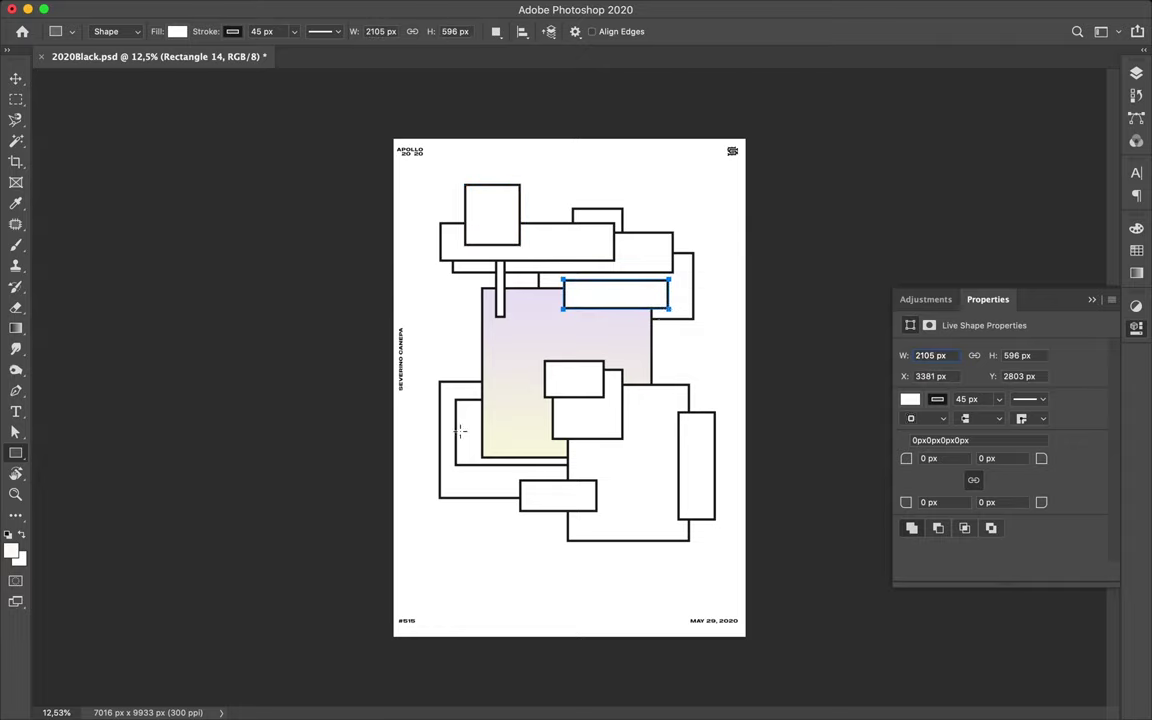
left_click_drag(415, 421, 540, 441)
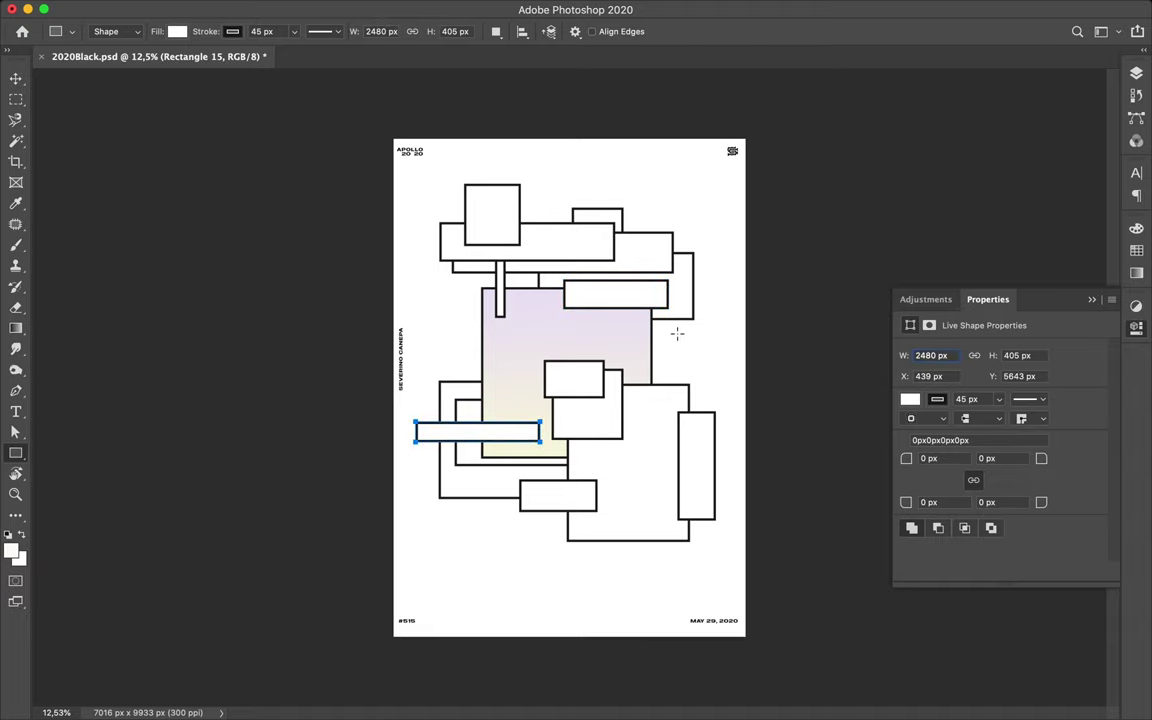
key("F7")
With Rectangle 4 selected, draw a tall rectangle at the gradient square's right edge and one over its upper left
scroll(1010, 320, "down", 5)
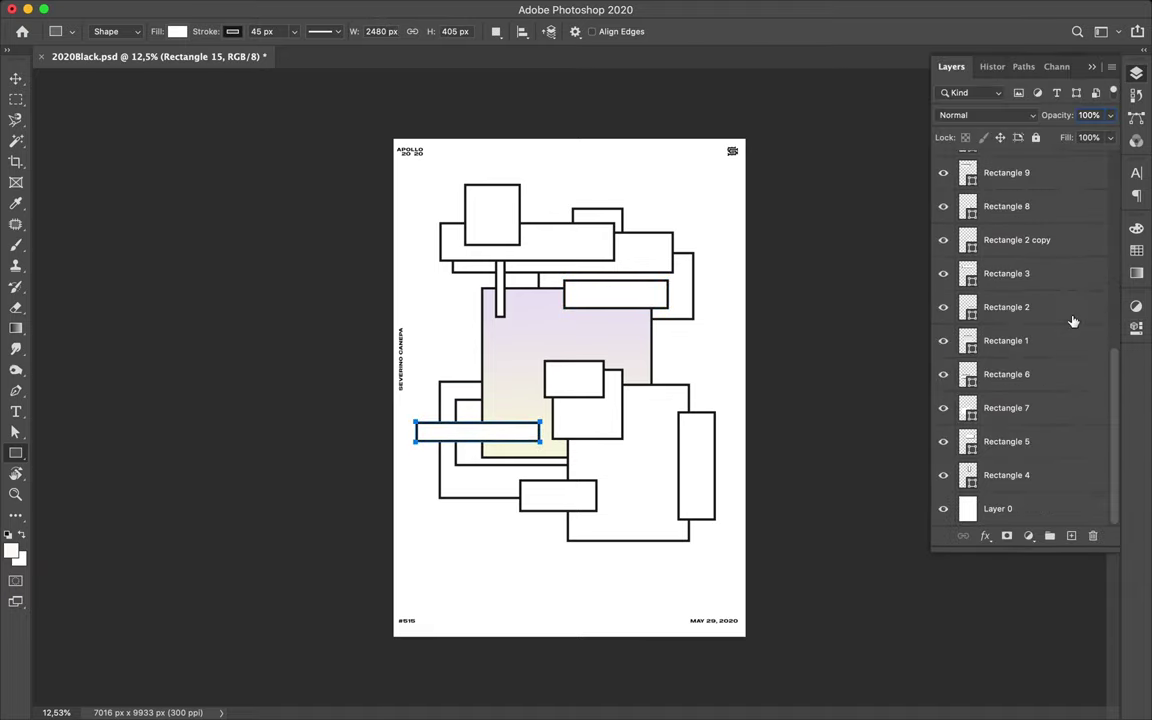
left_click(1000, 476)
left_click_drag(681, 300, 620, 398)
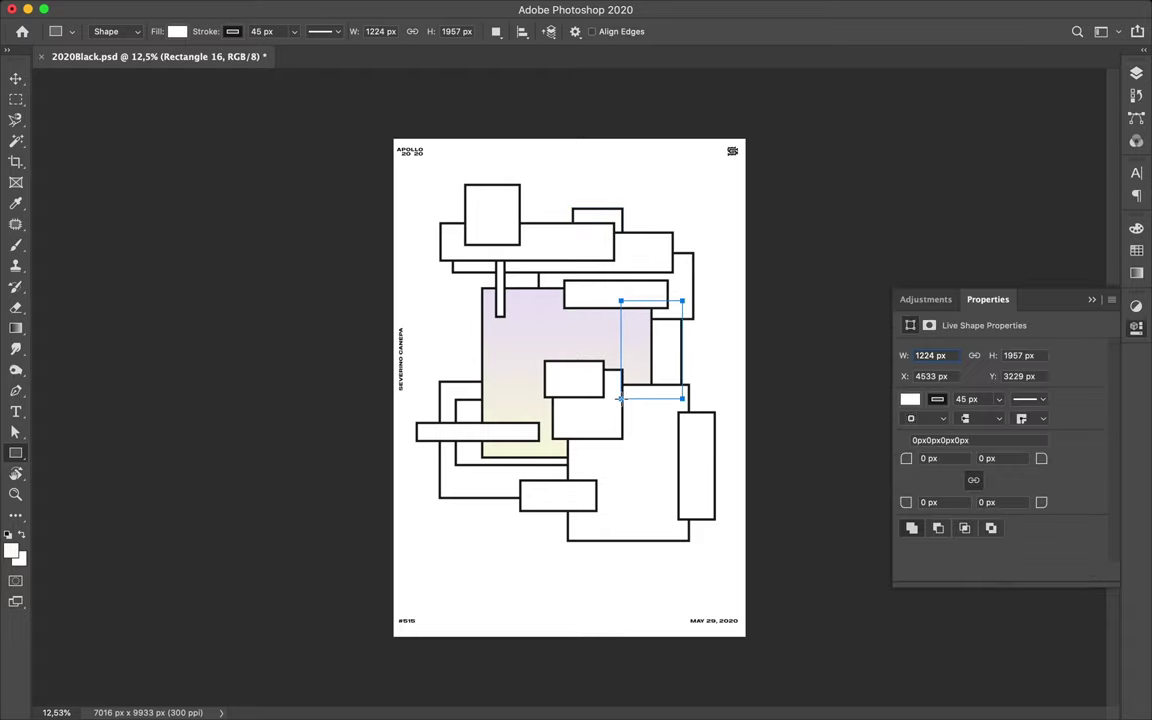
left_click_drag(465, 307, 557, 396)
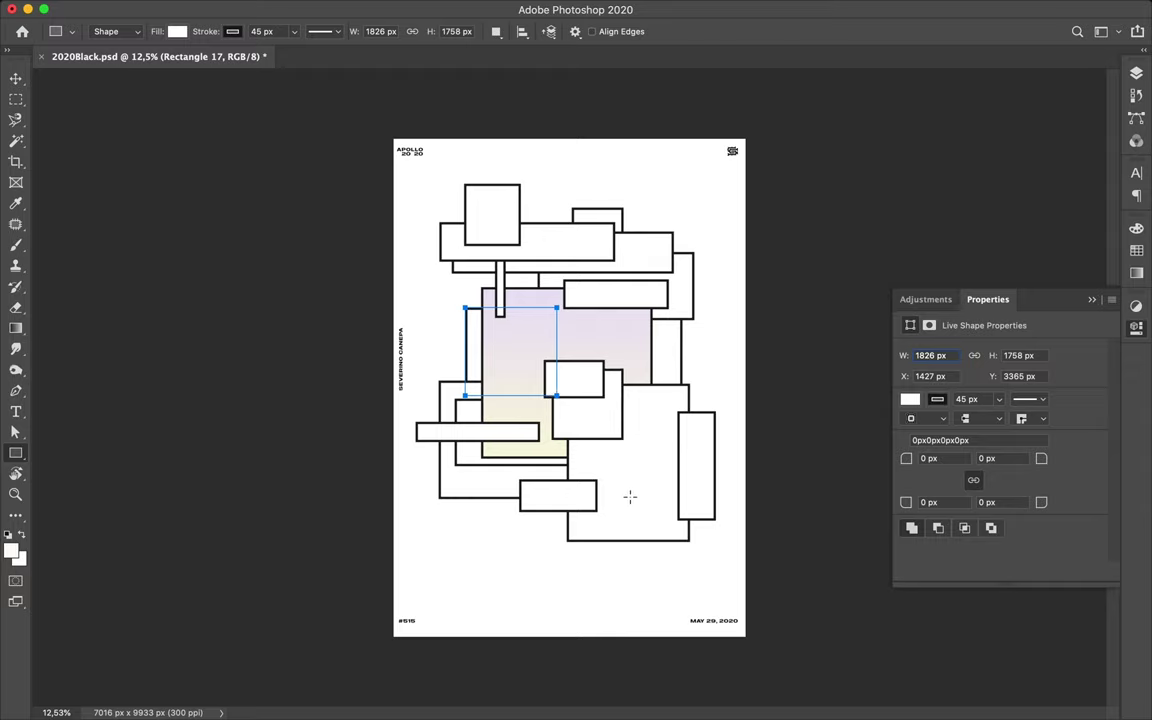
Draw a tall narrow rectangle above Rectangle 15 reaching toward the poster bottom, then reorder it in the layer stack
left_click(1136, 70)
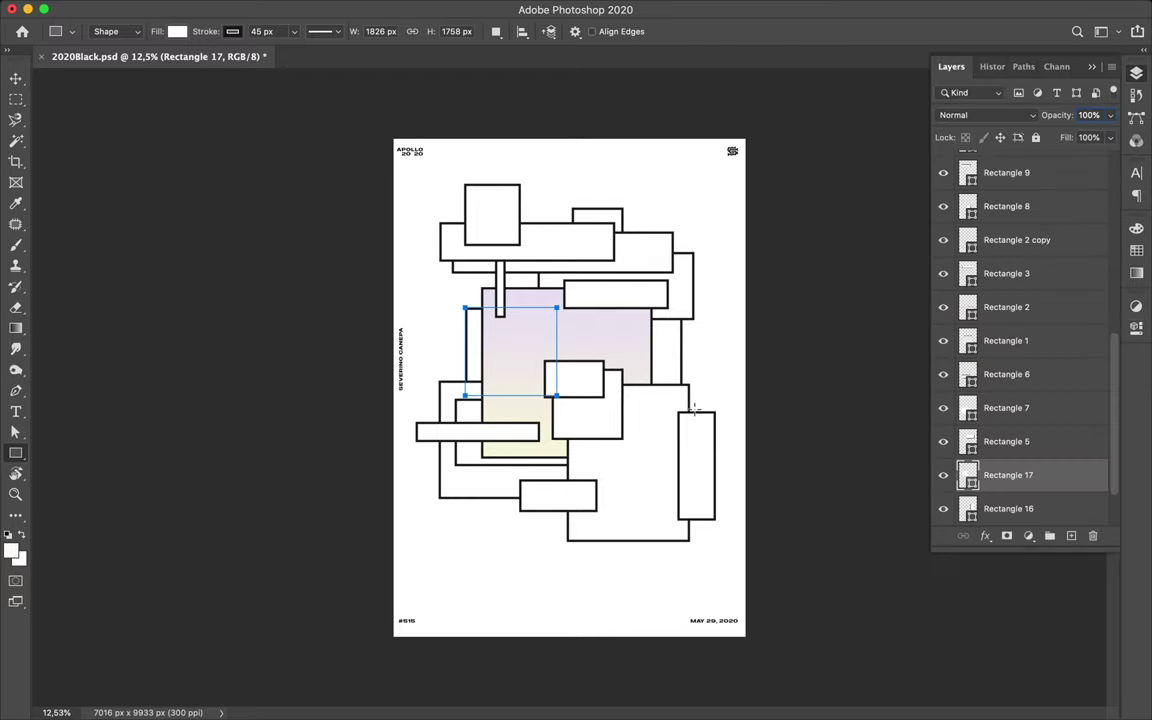
scroll(1047, 340, "up", 10)
left_click(1032, 392)
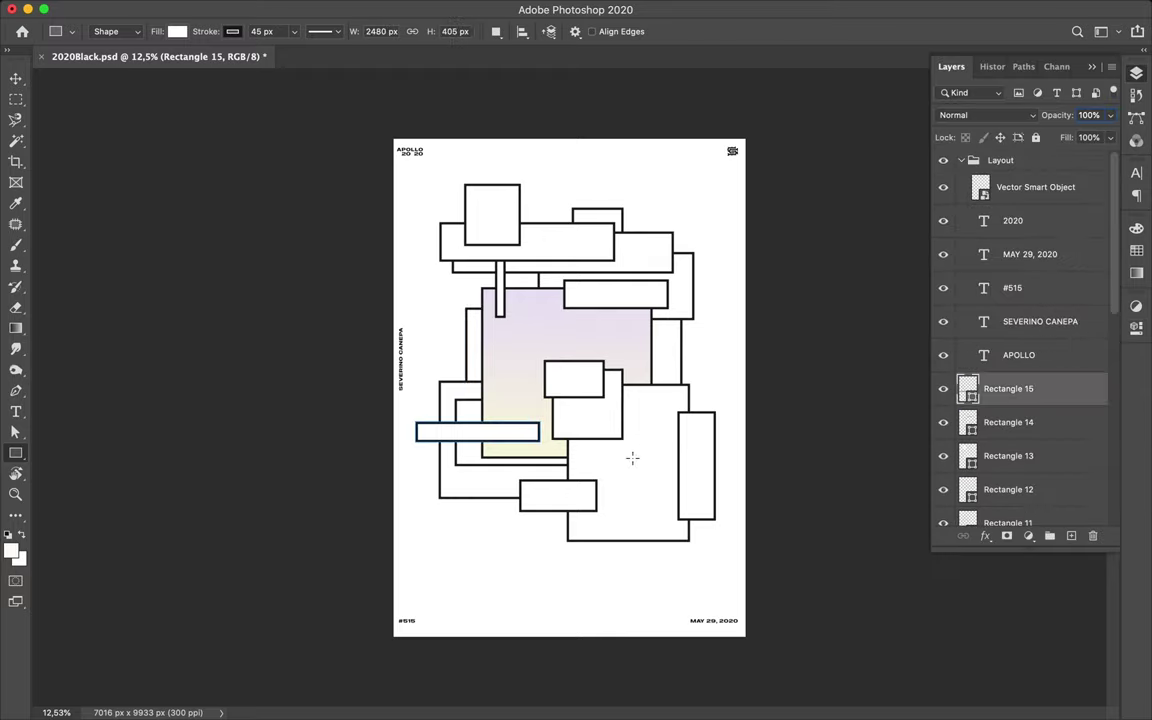
left_click_drag(630, 404, 582, 610)
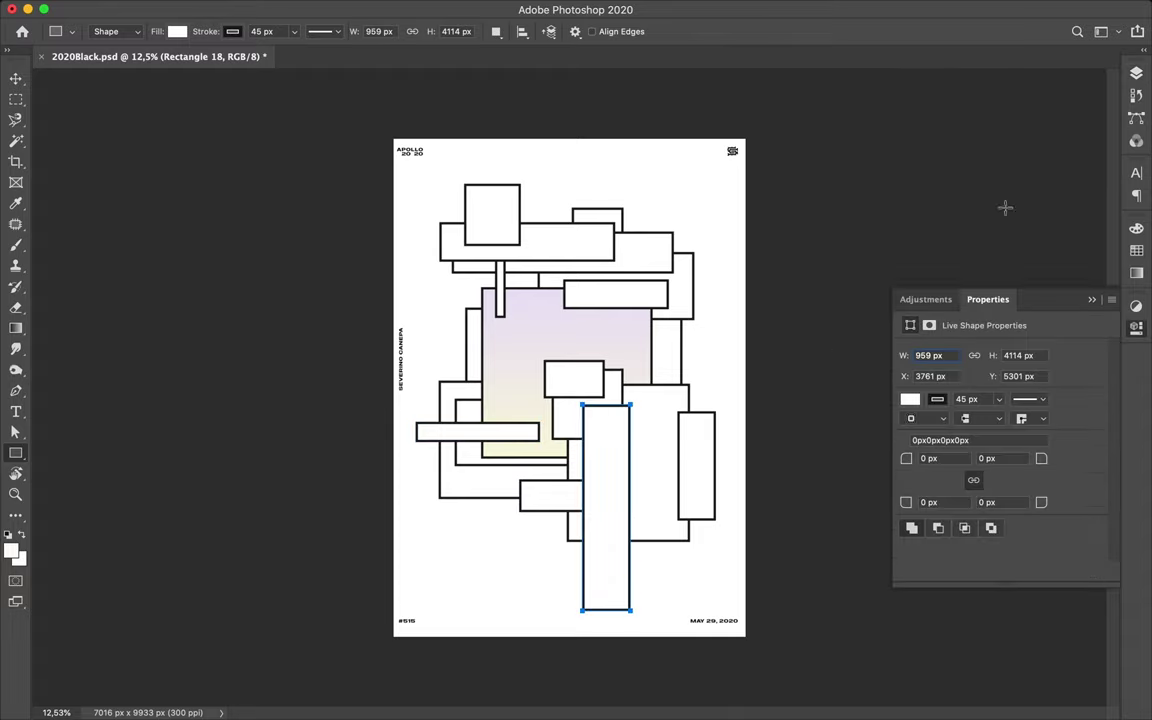
key("F7")
scroll(1030, 370, "down", 5)
left_click_drag(1040, 222, 1044, 440)
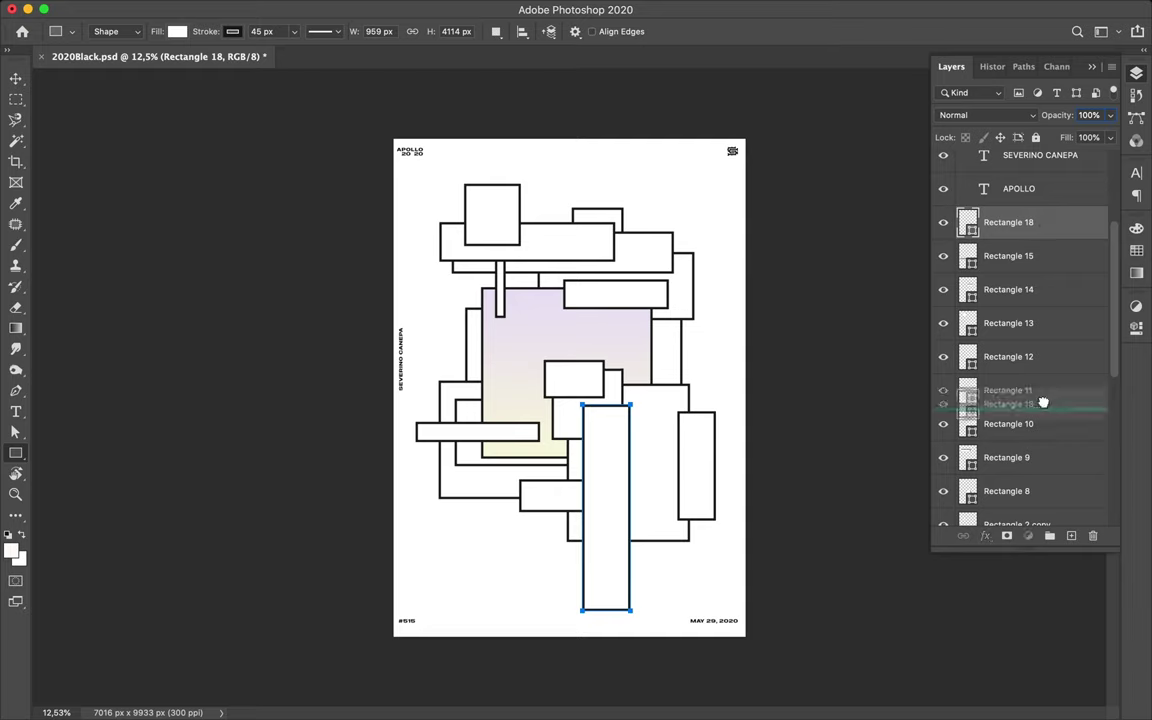
scroll(1044, 395, "down", 3)
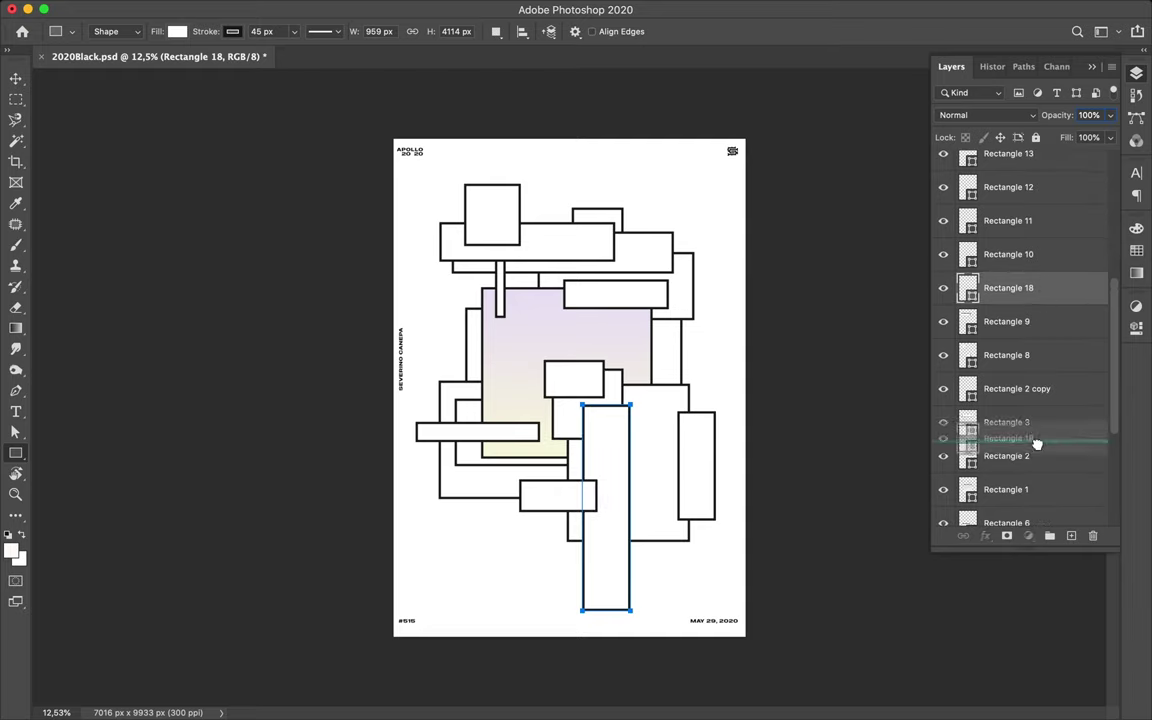
left_click_drag(1040, 300, 1038, 440)
scroll(1040, 404, "down", 2)
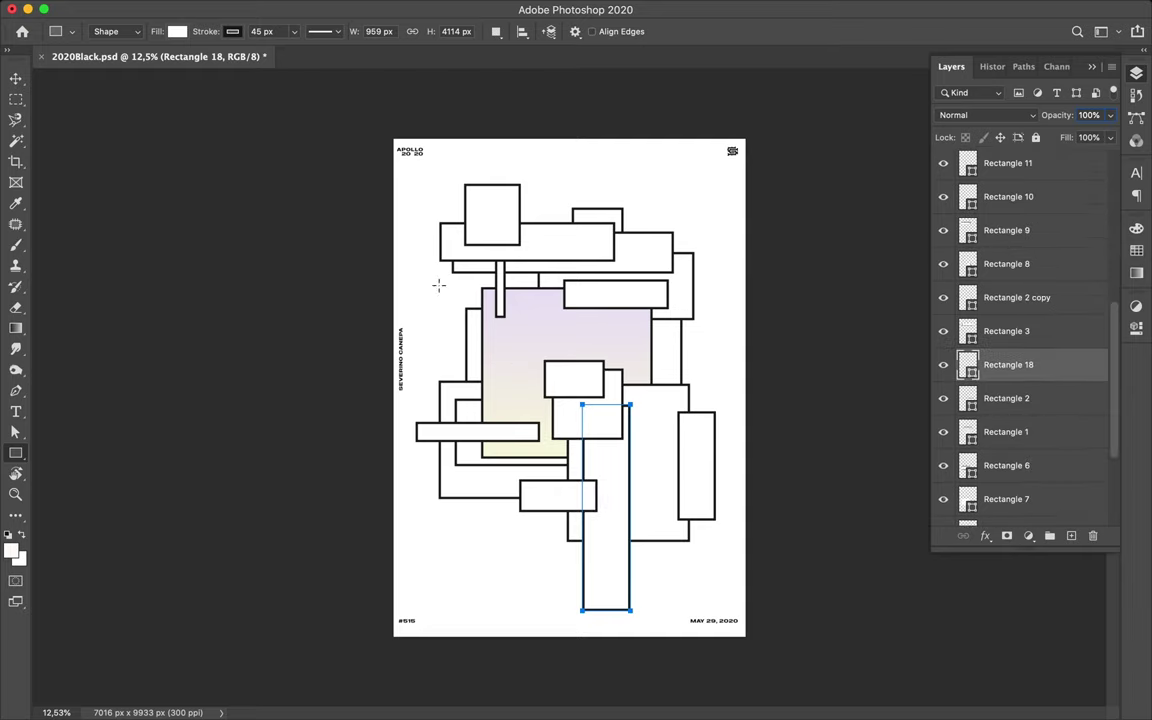
Draw Rectangle 19 over the upper-left cluster and move it to just above Layer 0
left_click_drag(425, 241, 553, 328)
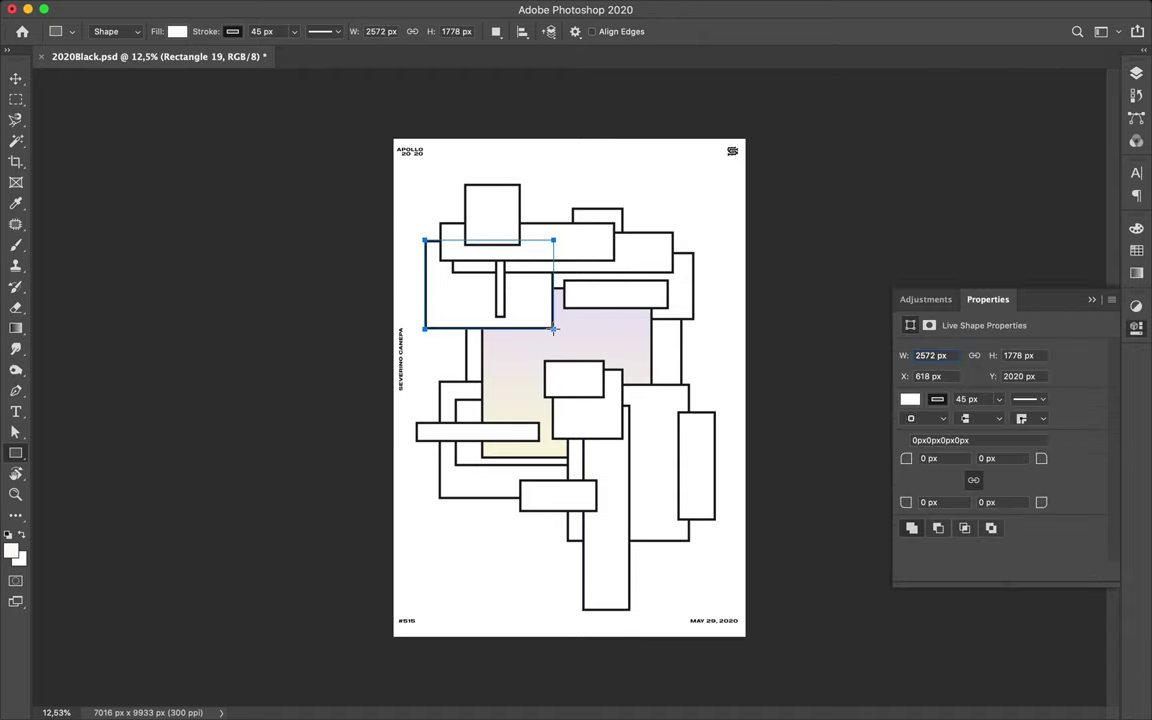
left_click(1136, 73)
scroll(1020, 320, "down", 5)
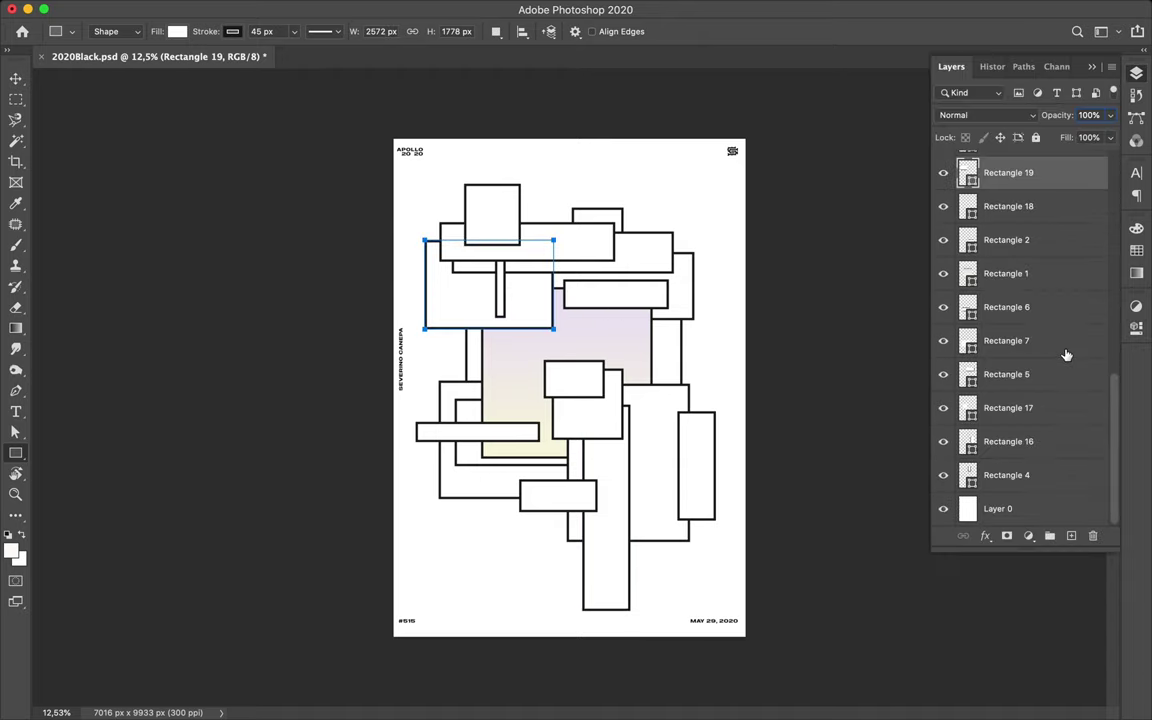
left_click_drag(1048, 178, 985, 496)
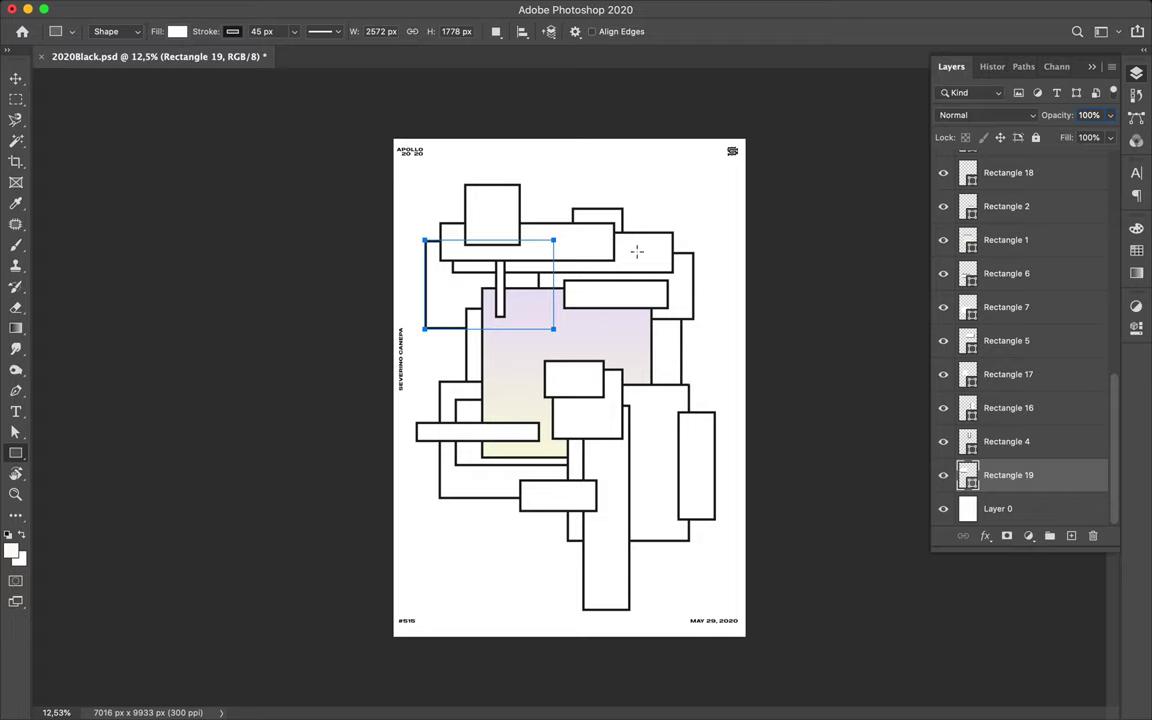
Draw a thin vertical rectangle near the top right filled with the cream-to-lavender gradient preset
left_click_drag(631, 190, 648, 262)
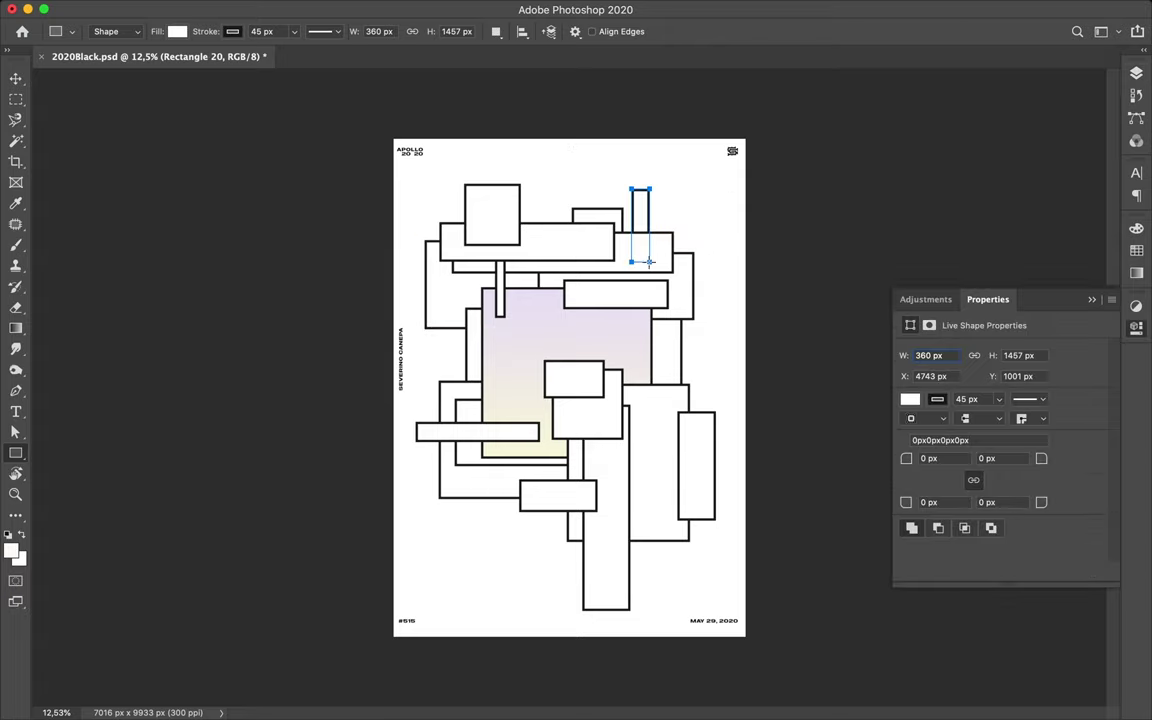
left_click(177, 31)
left_click(139, 62)
left_click(74, 118)
key("Escape")
Place Rectangle 20 just below the APOLLO text layer and draw another rectangle near the poster bottom
key("F7")
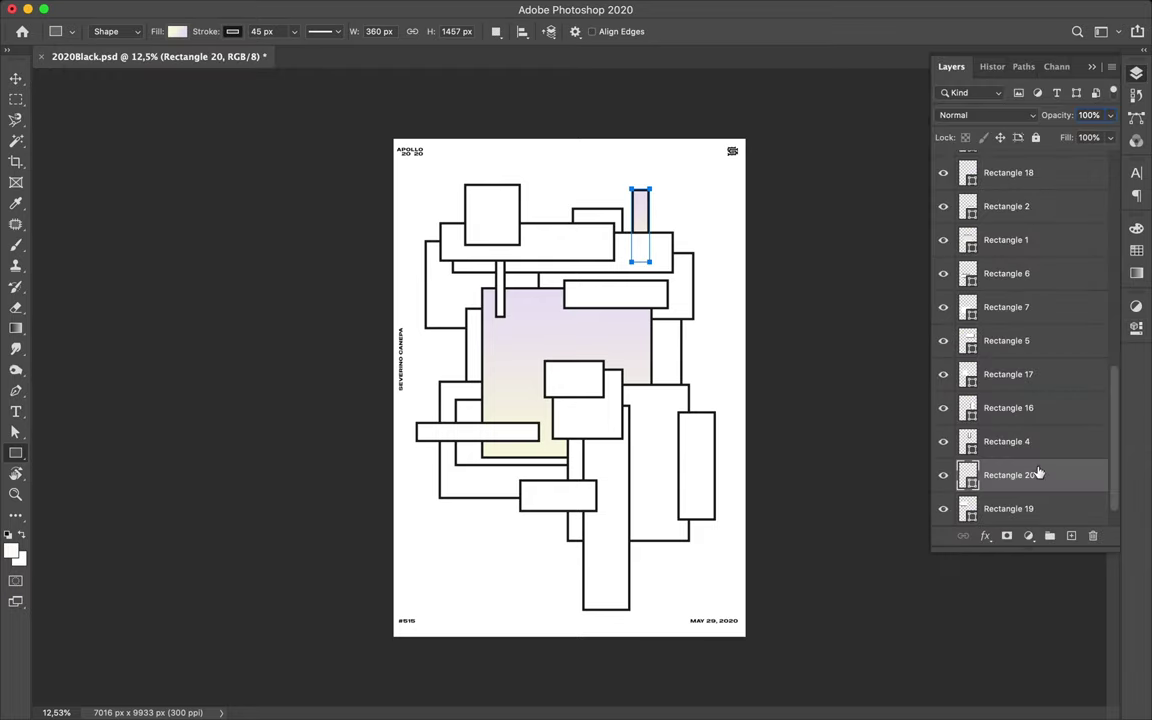
mouse_move(1003, 474)
left_mouse_down()
mouse_move(1036, 430)
mouse_move(1035, 130)
left_mouse_up()
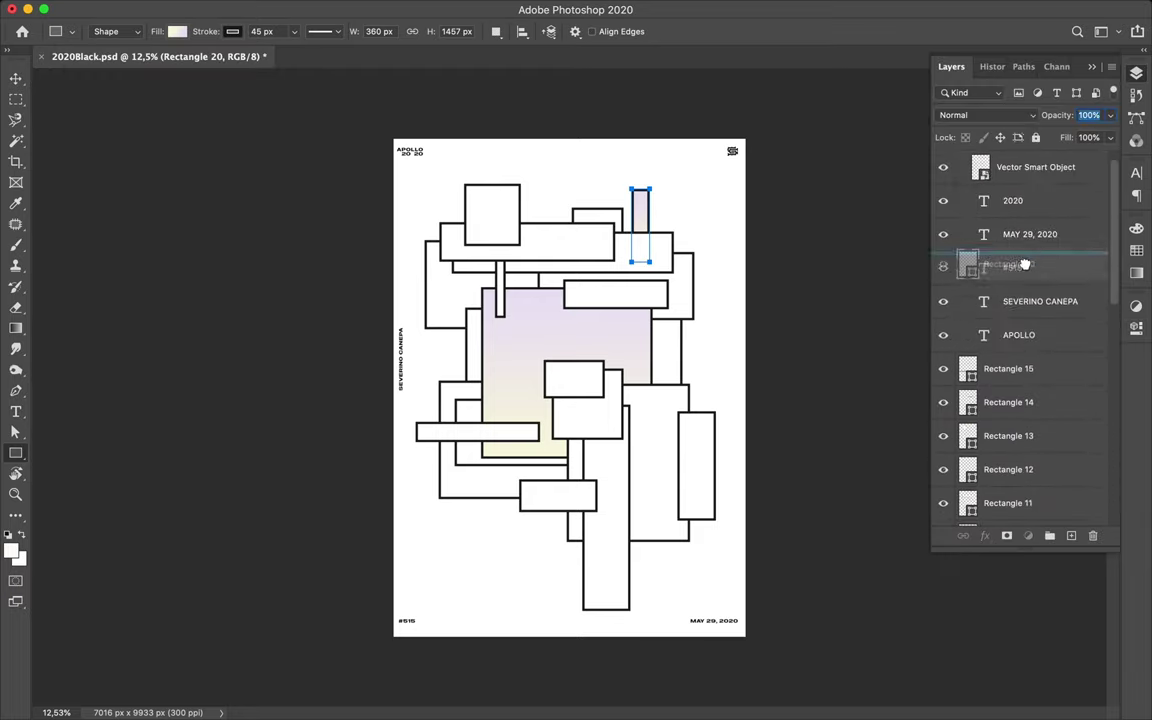
left_click_drag(1035, 130, 1026, 354)
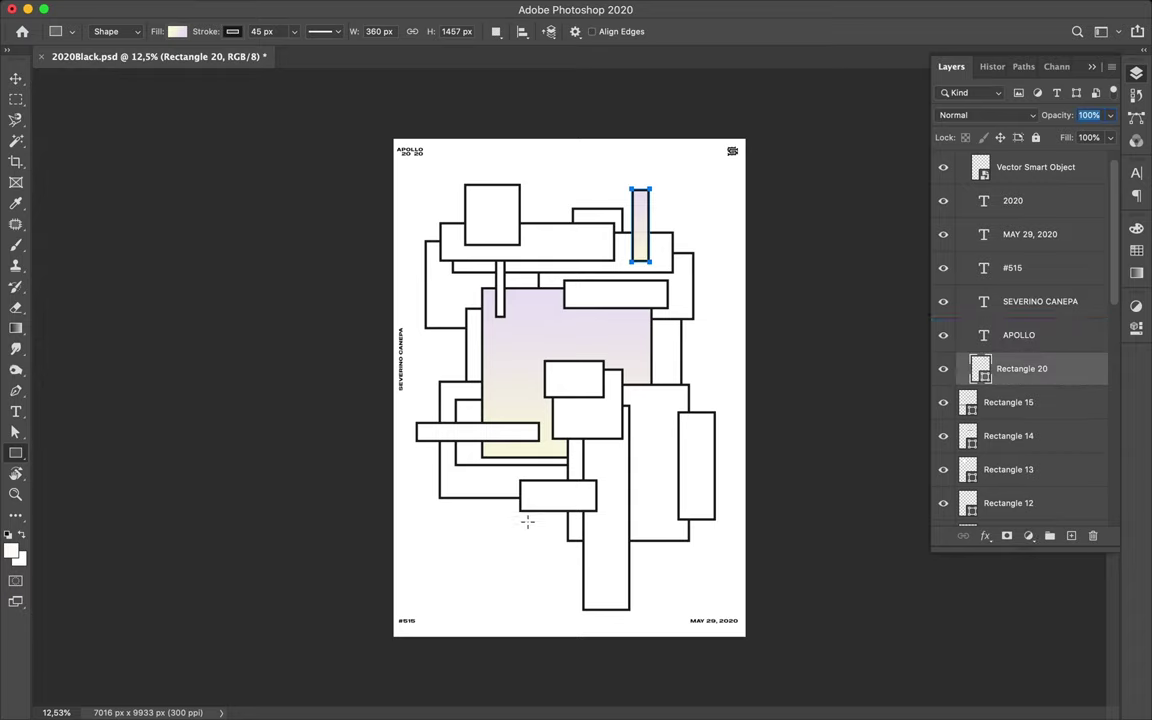
left_click_drag(531, 557, 602, 589)
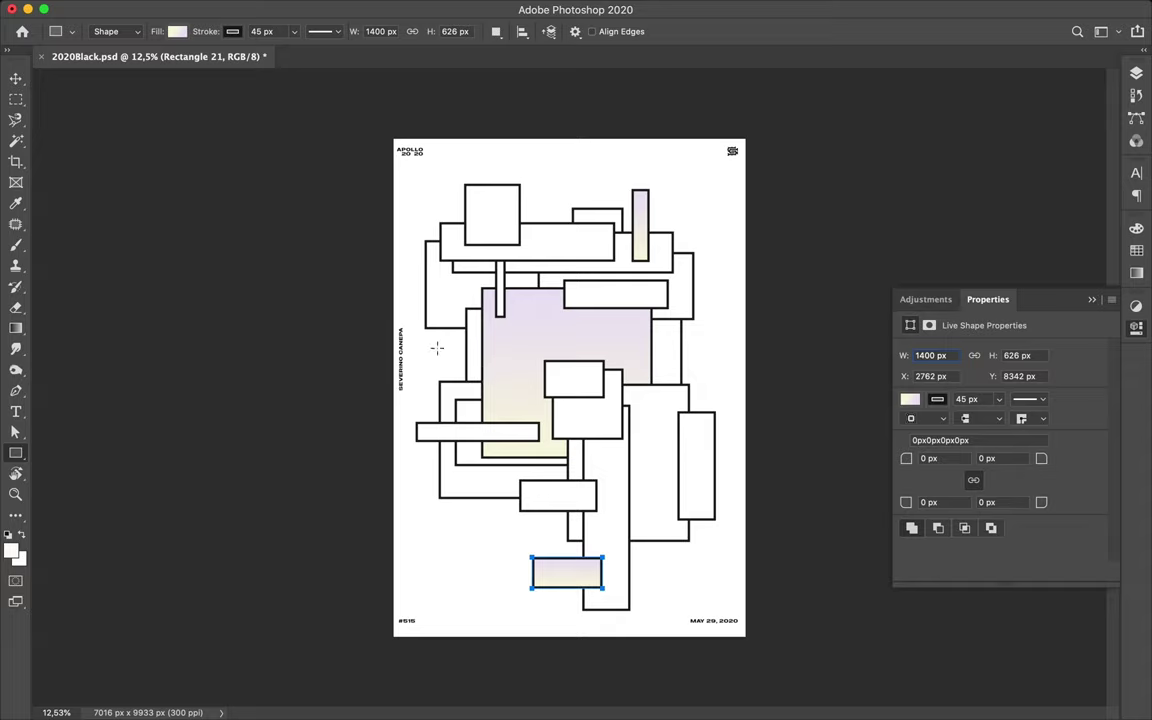
Draw three more gradient rectangles: a small left box, a wide box past the right edge, and a tall thin top bar
left_click_drag(432, 341, 459, 372)
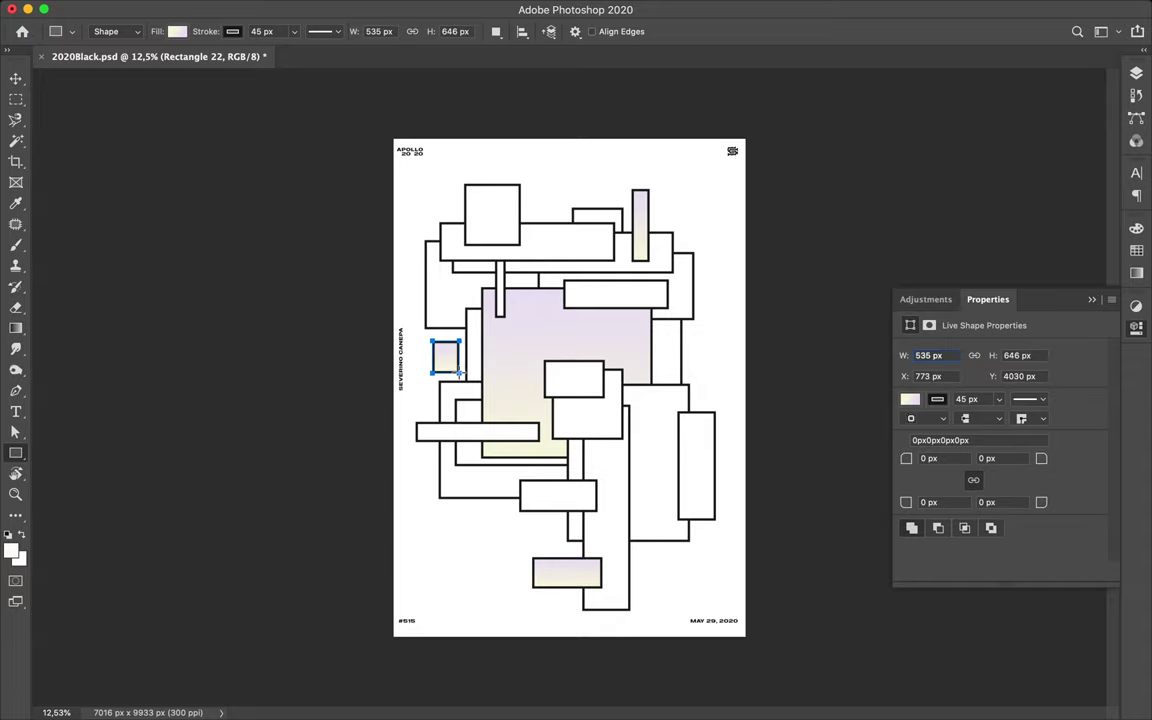
left_click_drag(691, 335, 780, 380)
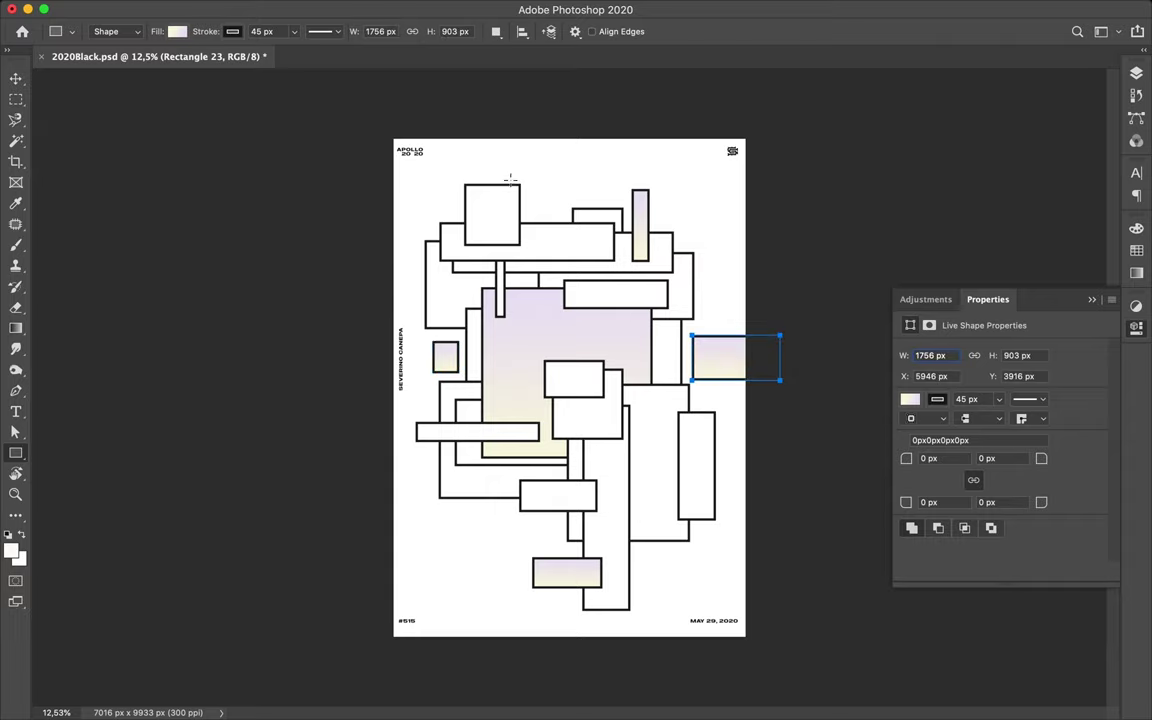
left_click_drag(481, 128, 498, 209)
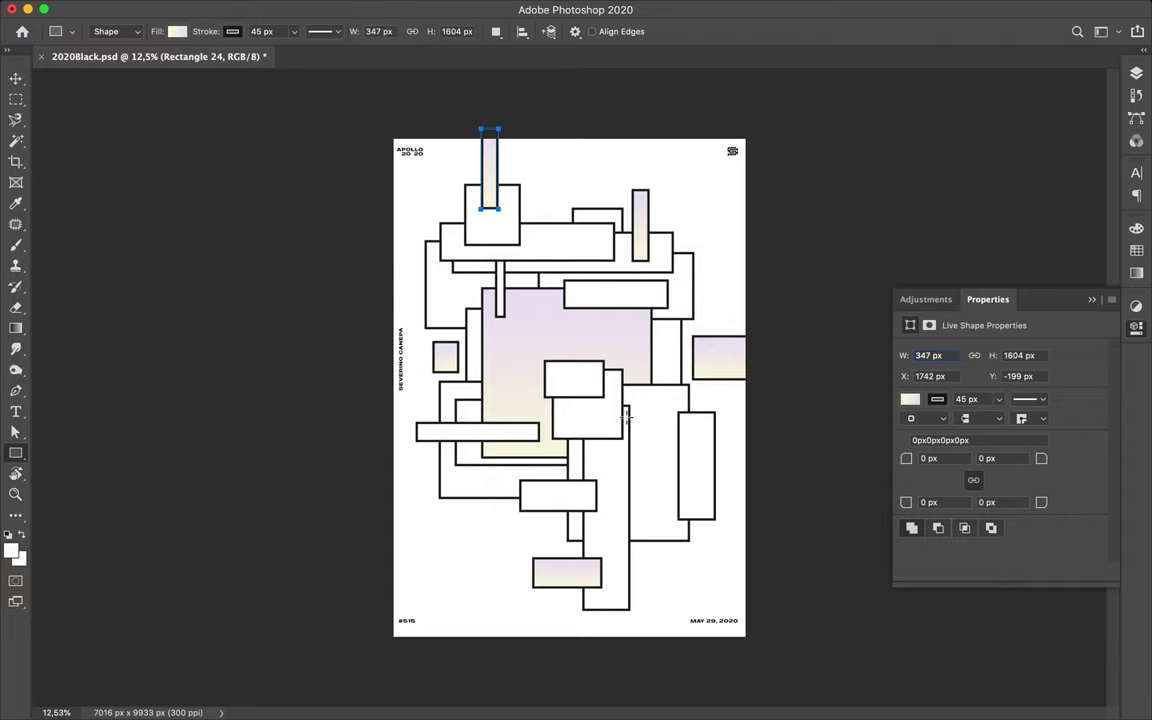
key("v")
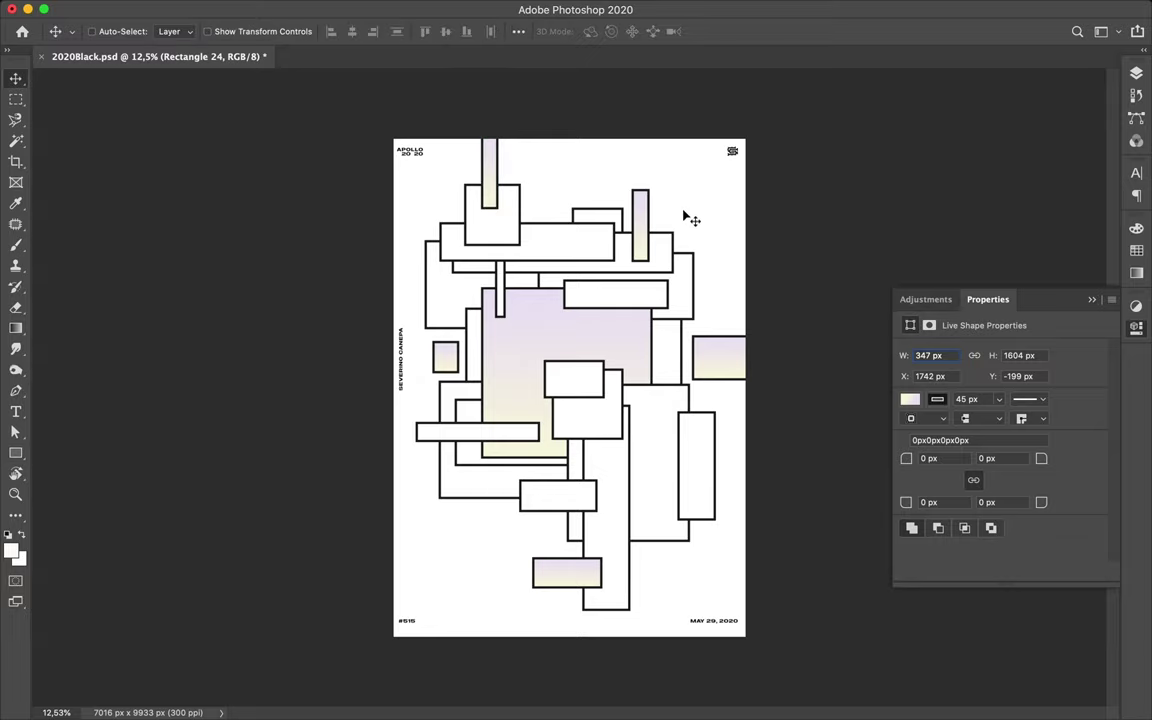
Shift Rectangle 18 slightly right and lower the right-edge gradient rectangle a little
scroll(689, 424, "up", 3)
left_click(647, 521, "ctrl")
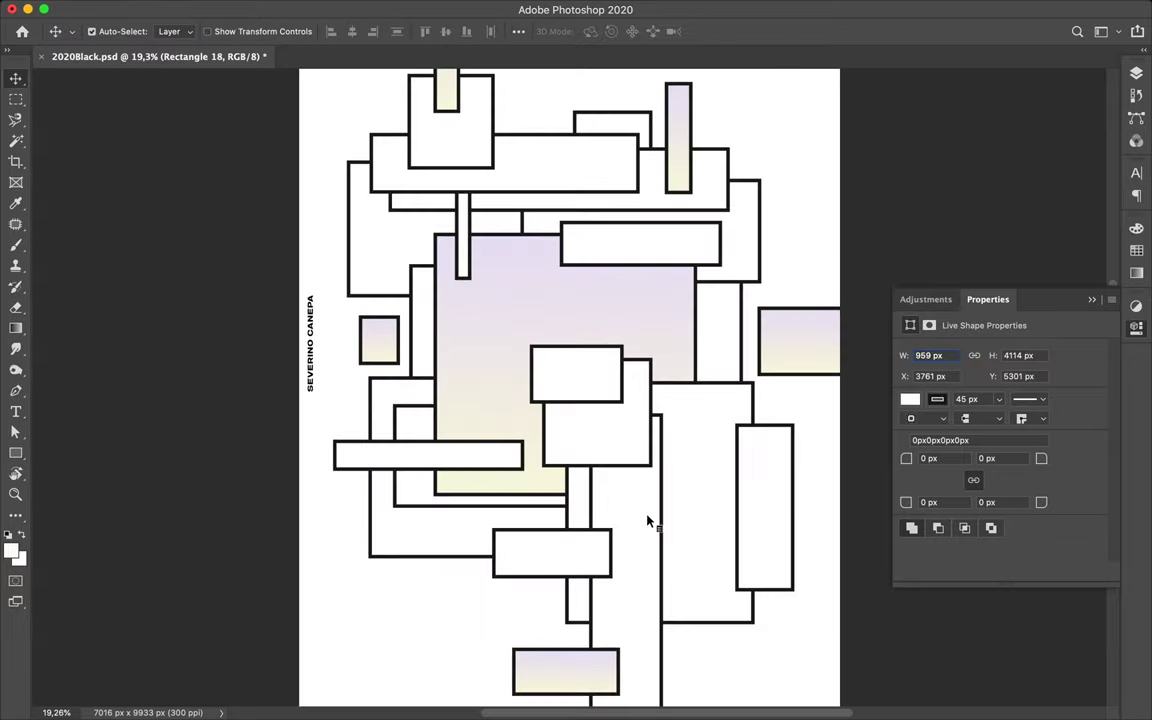
left_click_drag(648, 520, 656, 518)
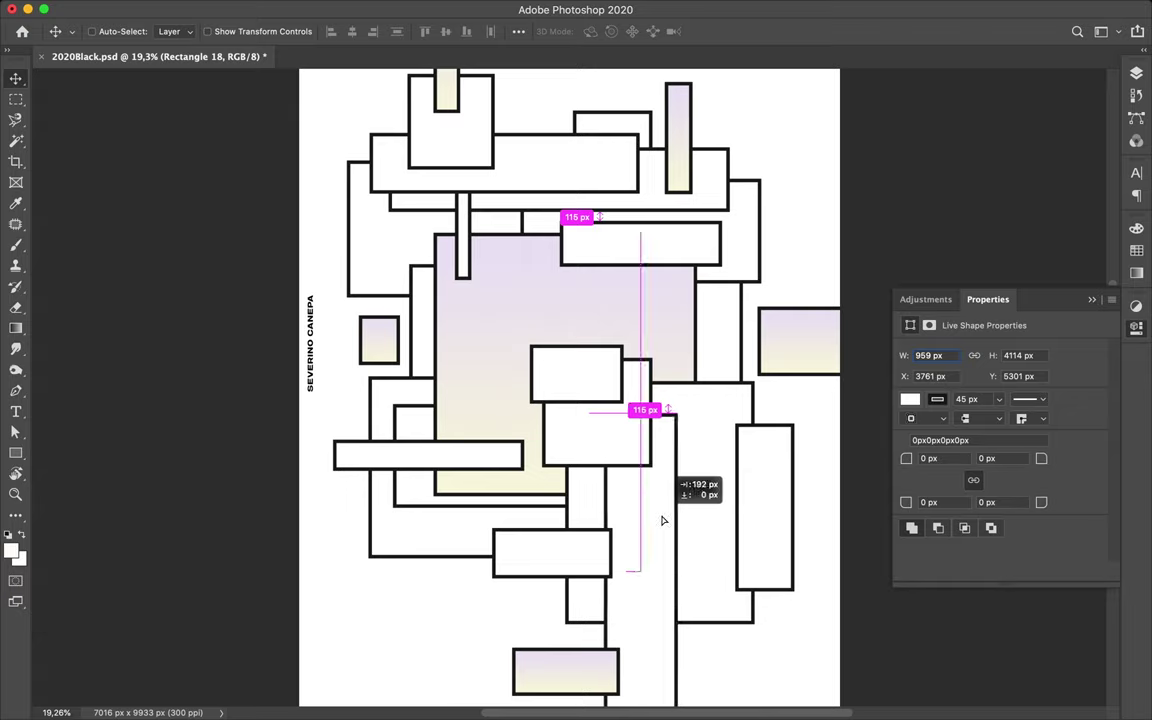
scroll(656, 520, "down", 1)
scroll(658, 521, "down", 1)
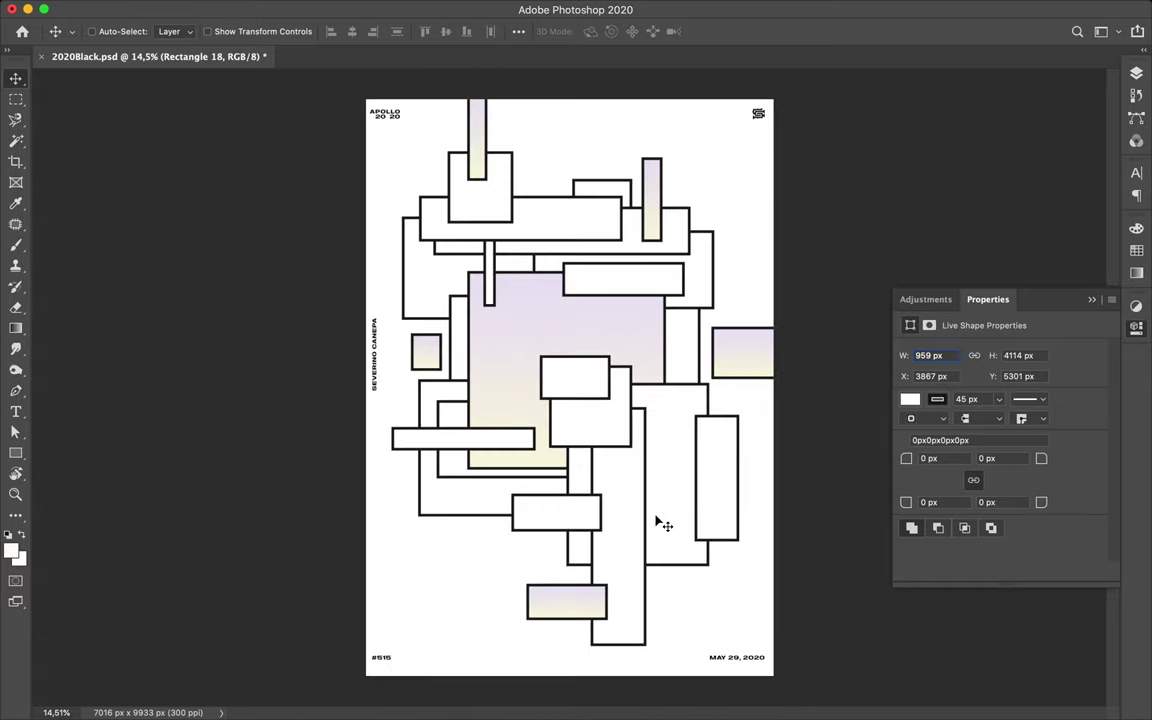
left_click_drag(748, 364, 748, 381)
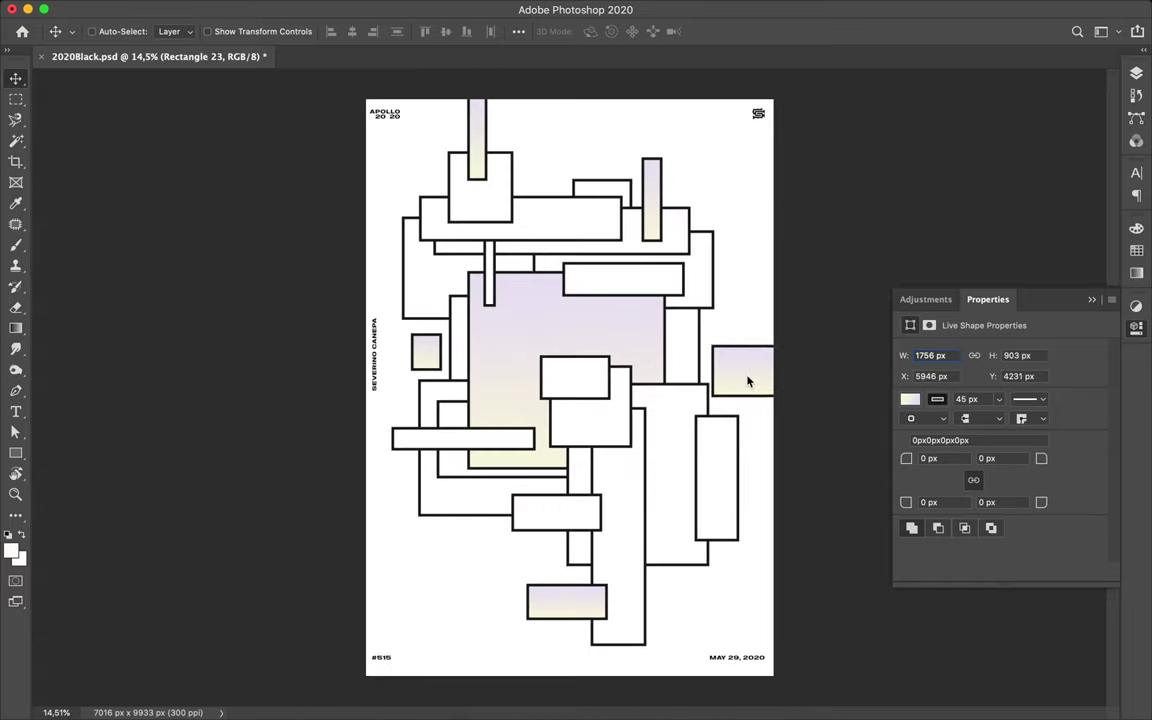
Draw a new 912×754 px rectangle overlapping the right-edge gradient block
key("u")
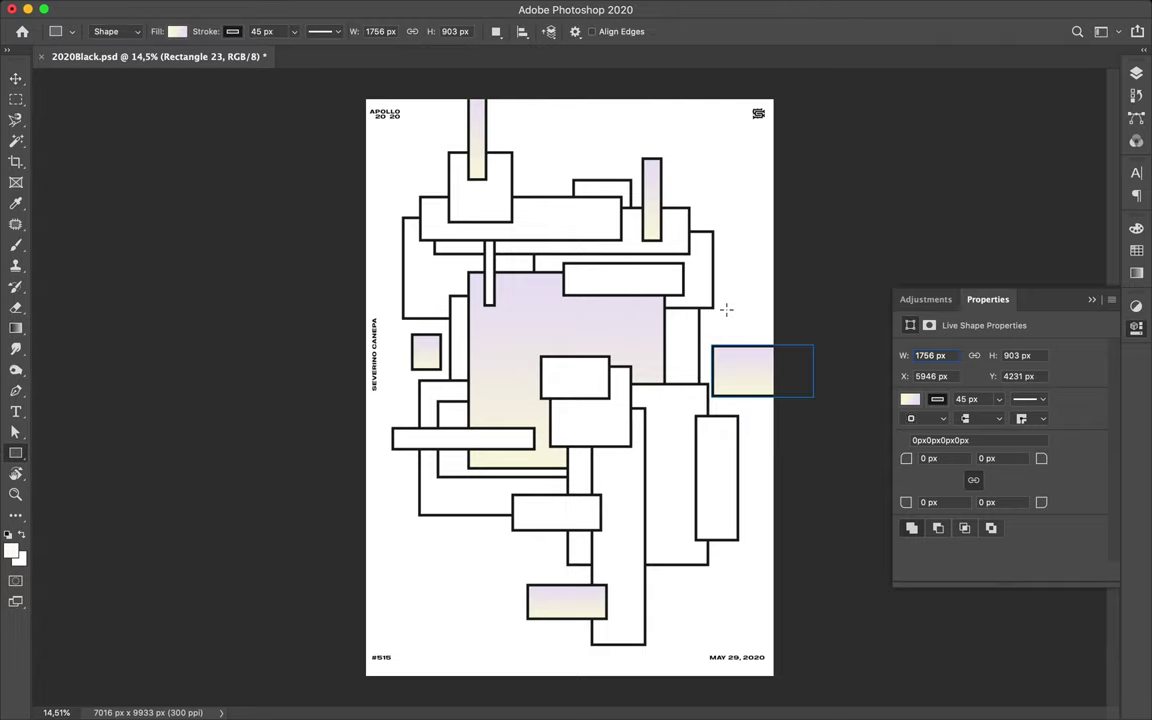
left_click_drag(736, 328, 695, 373)
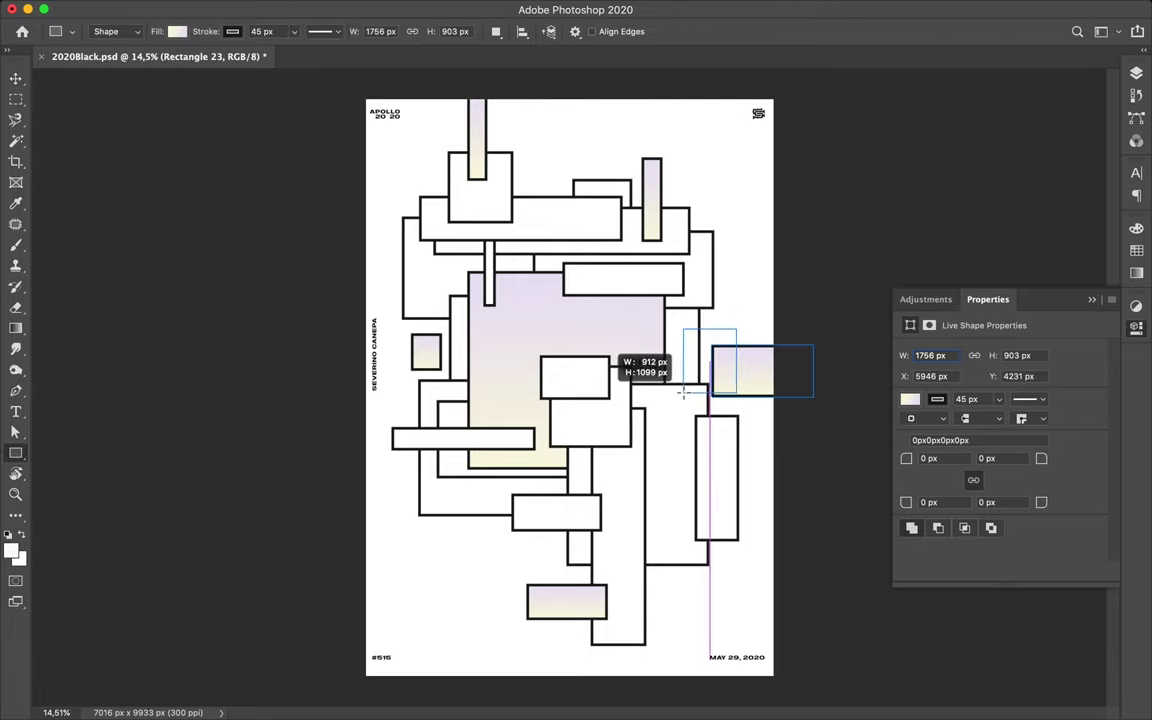
left_click_drag(686, 392, 683, 372)
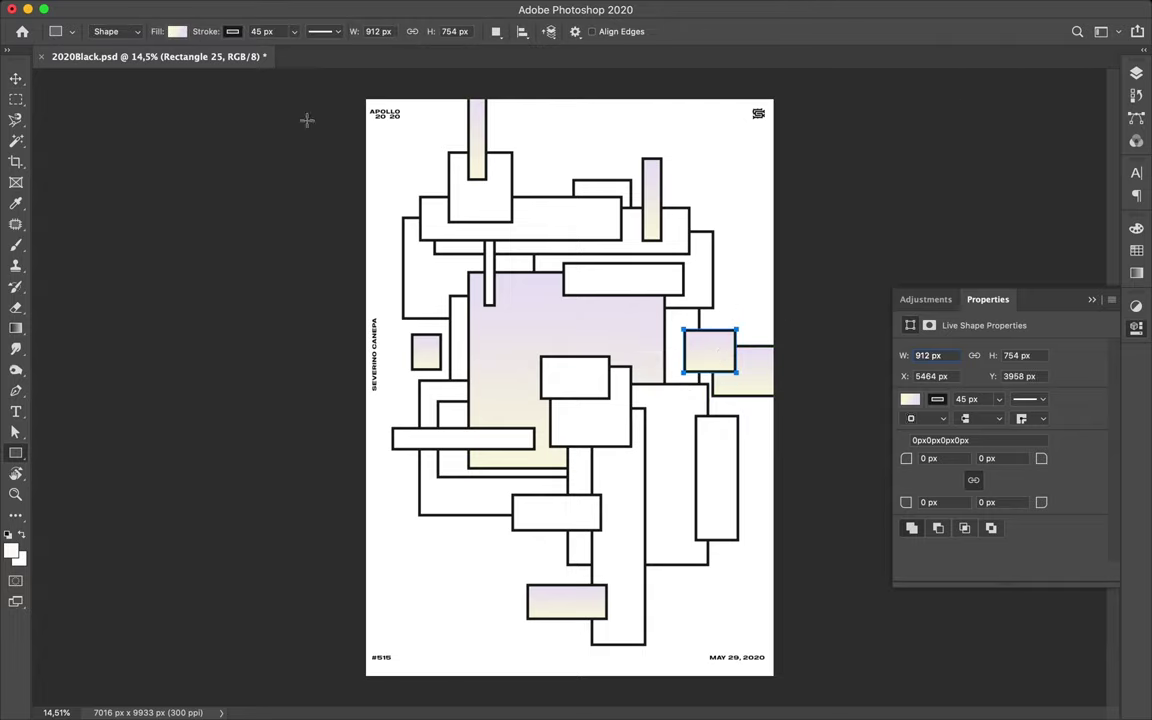
key("a")
left_click(236, 32)
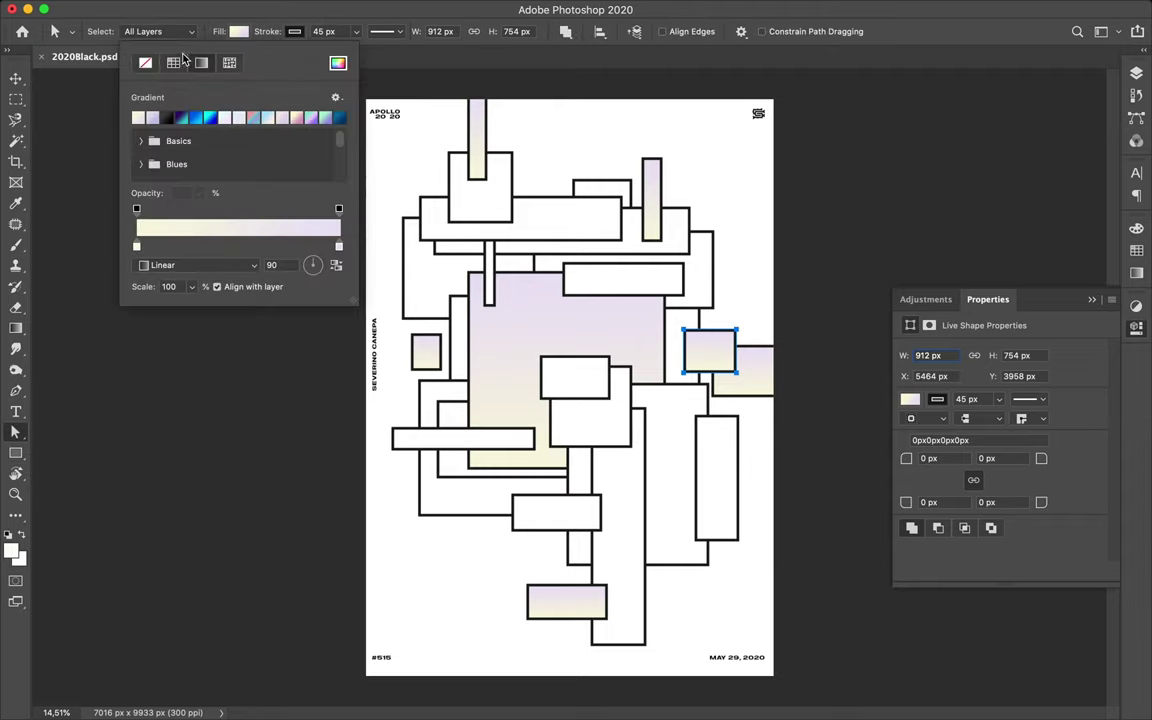
Fill Rectangle 25 with solid white and place it between Rectangle 9 and Rectangle 8 in the layer stack
left_click(173, 62)
left_click(138, 117)
left_click(1136, 73)
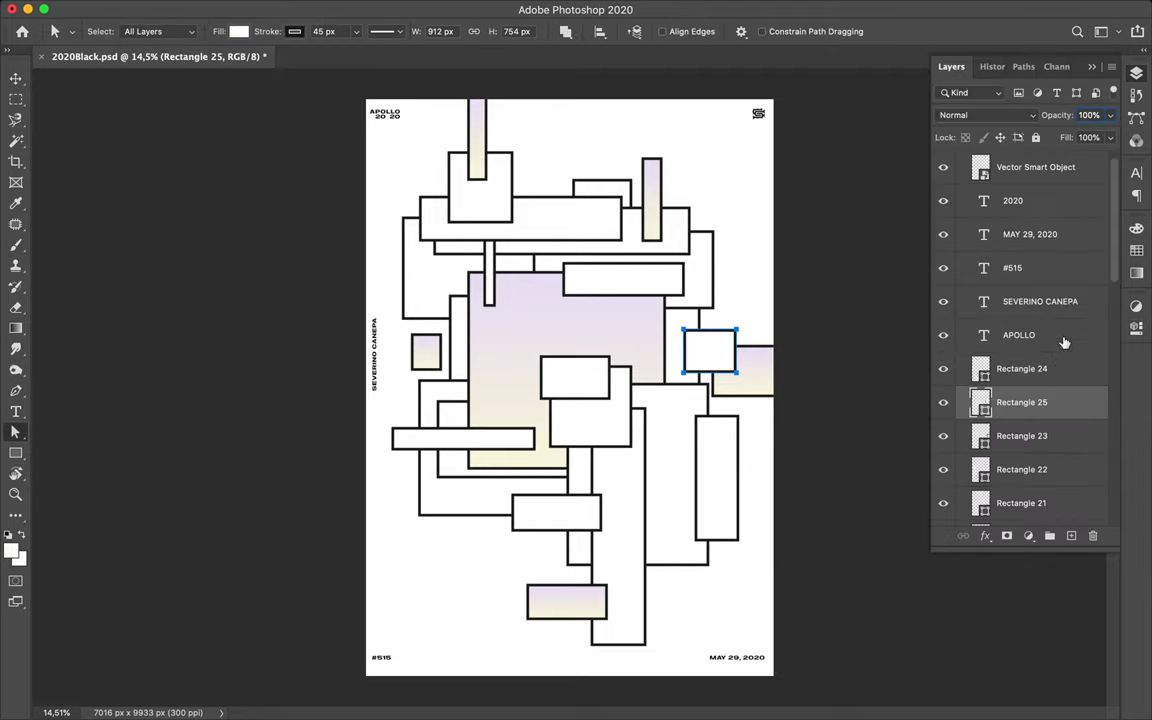
scroll(1070, 330, "down", 5)
mouse_move(1044, 200)
left_mouse_down()
mouse_move(1040, 444)
mouse_move(1042, 420)
left_mouse_up()
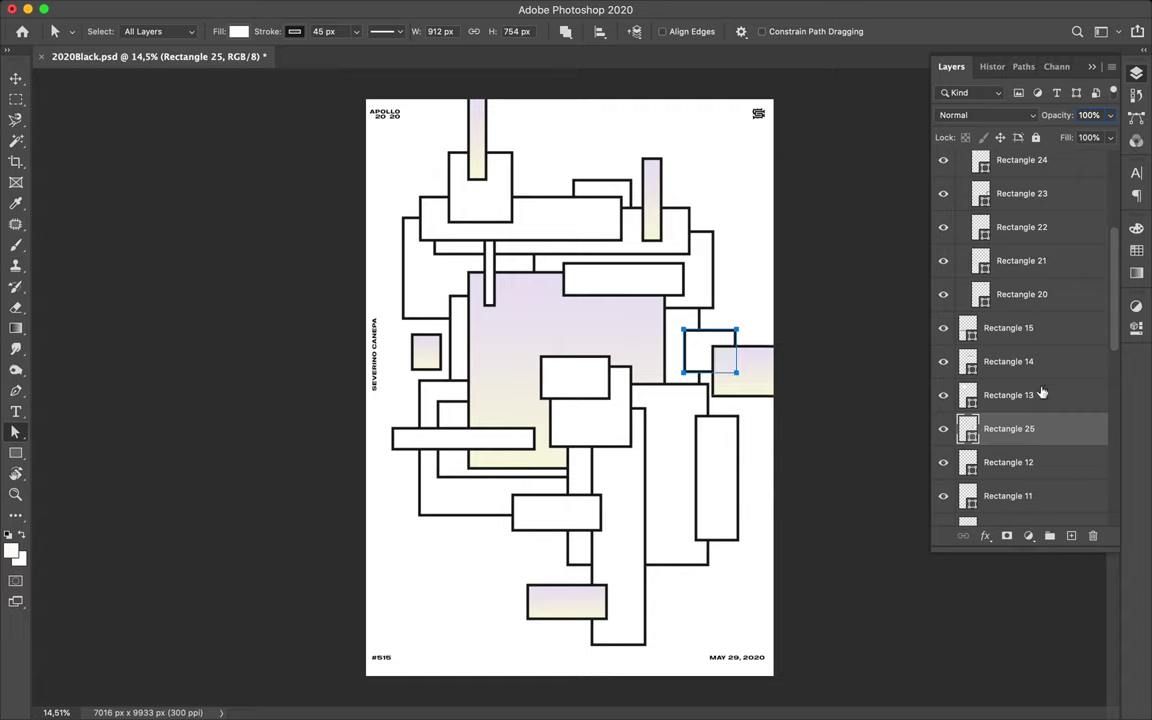
scroll(1042, 400, "down", 3)
mouse_move(1029, 317)
left_mouse_down()
mouse_move(1026, 486)
mouse_move(1026, 470)
left_mouse_up()
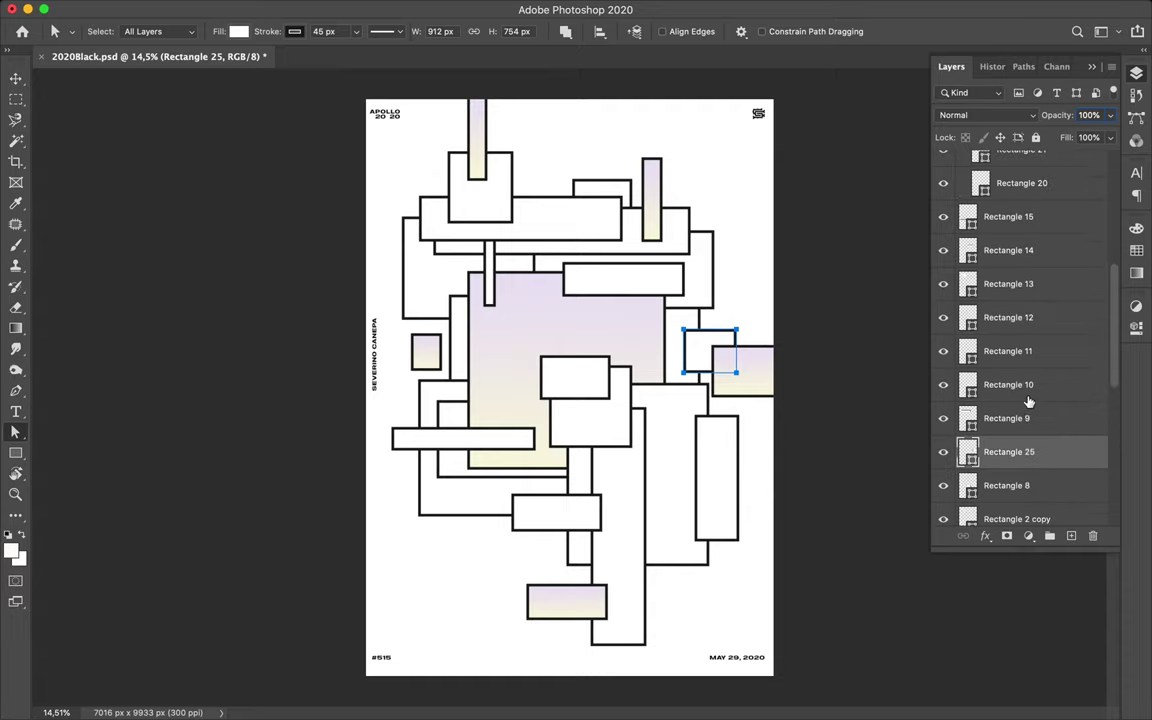
scroll(1029, 405, "down", 5)
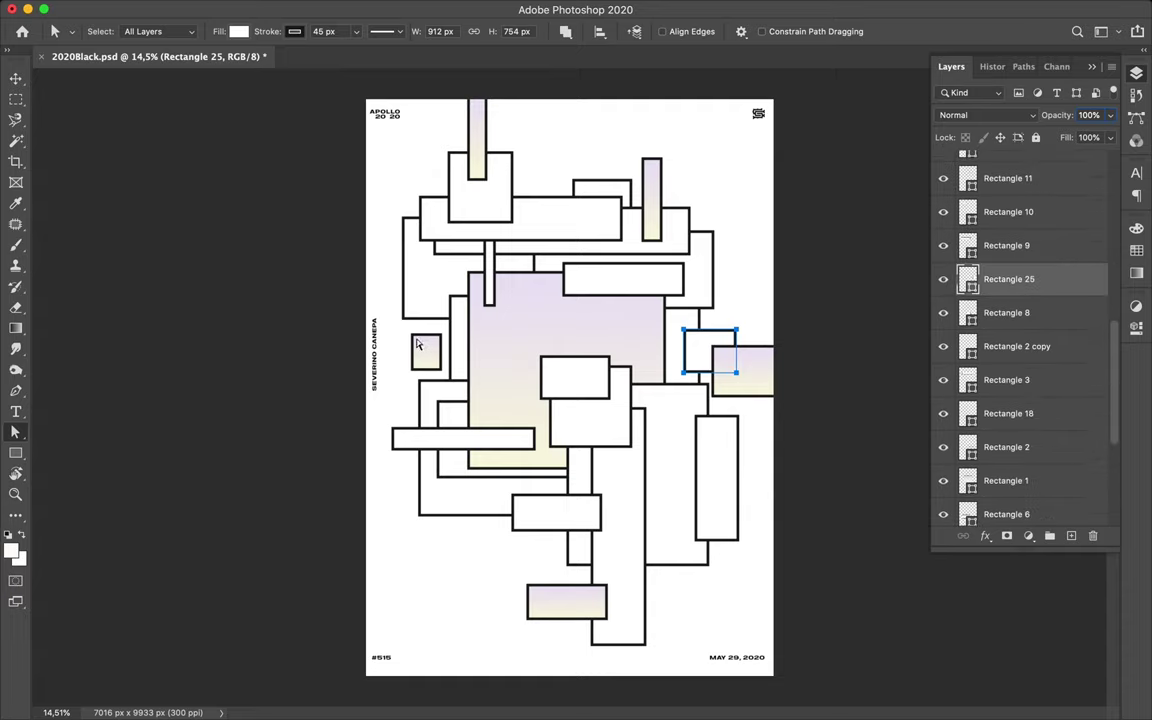
Draw Rectangle 26 as a wide box on the left and send it below Rectangle 5
key("u")
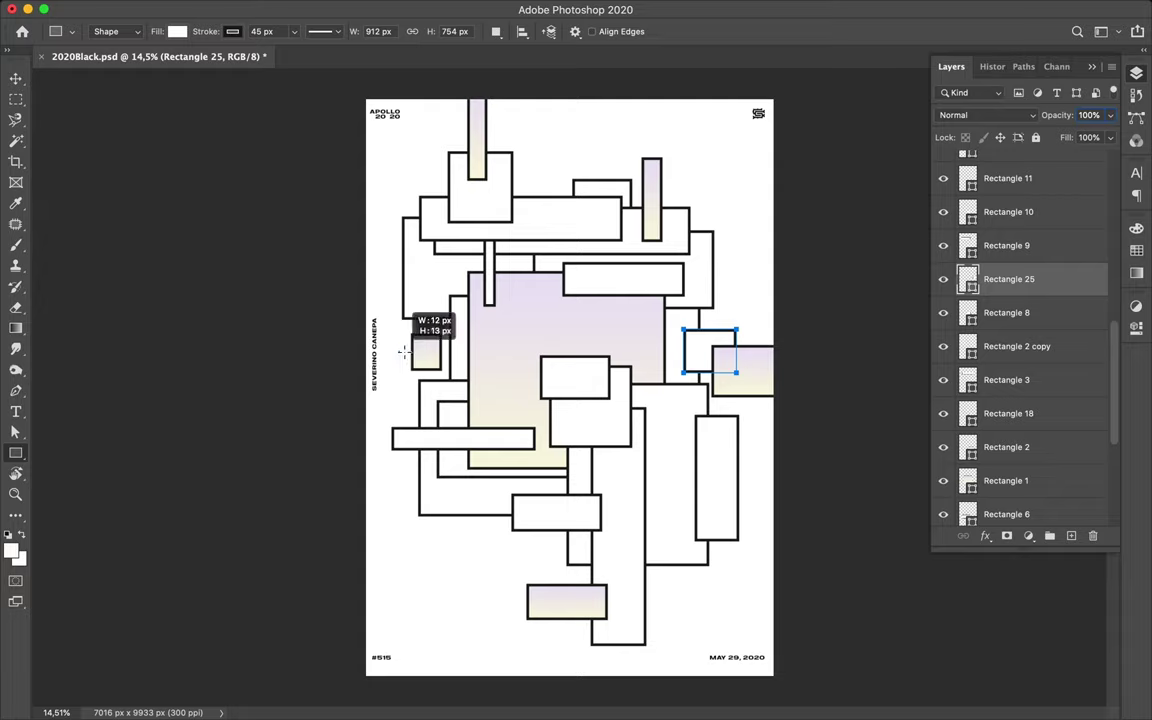
left_click_drag(398, 351, 493, 393)
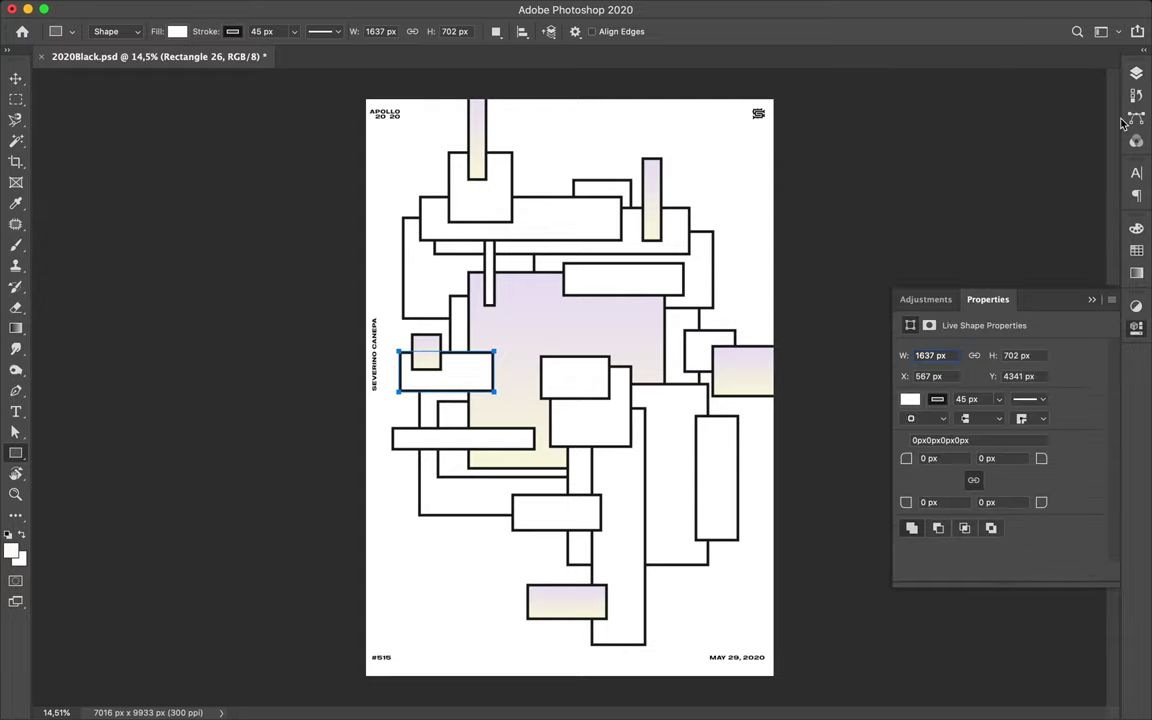
left_click(1136, 73)
mouse_move(1030, 279)
left_mouse_down()
mouse_move(1045, 290)
mouse_move(1012, 472)
left_mouse_up()
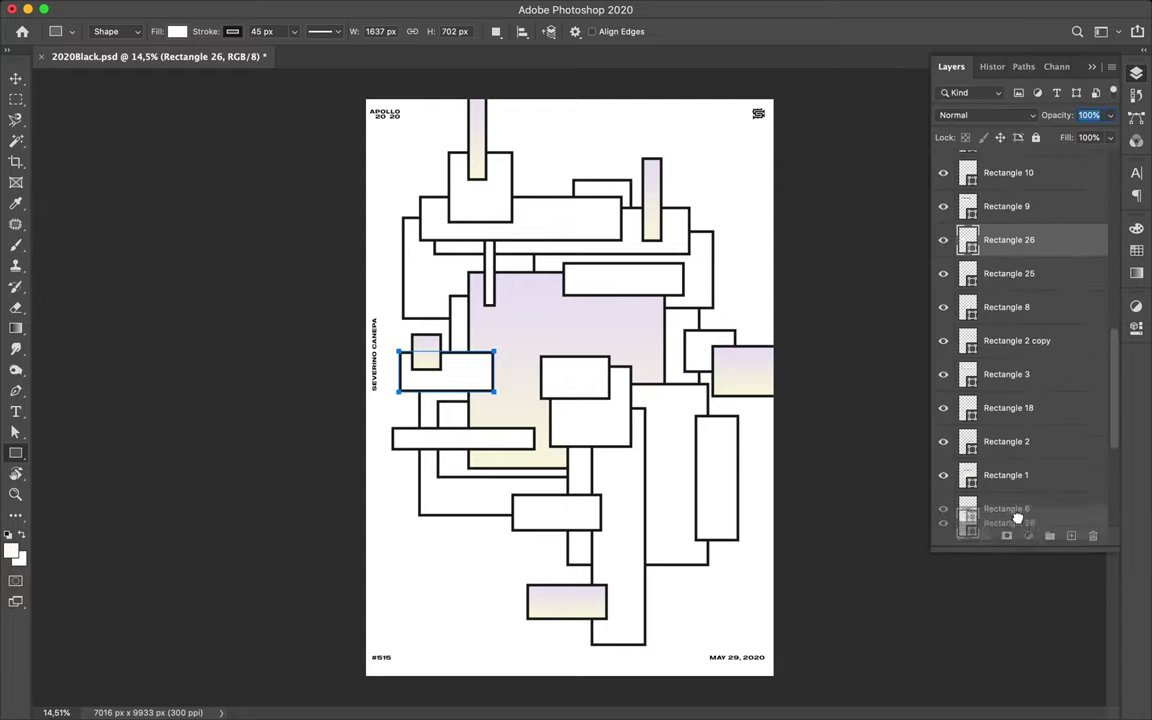
left_click_drag(1012, 472, 1015, 393)
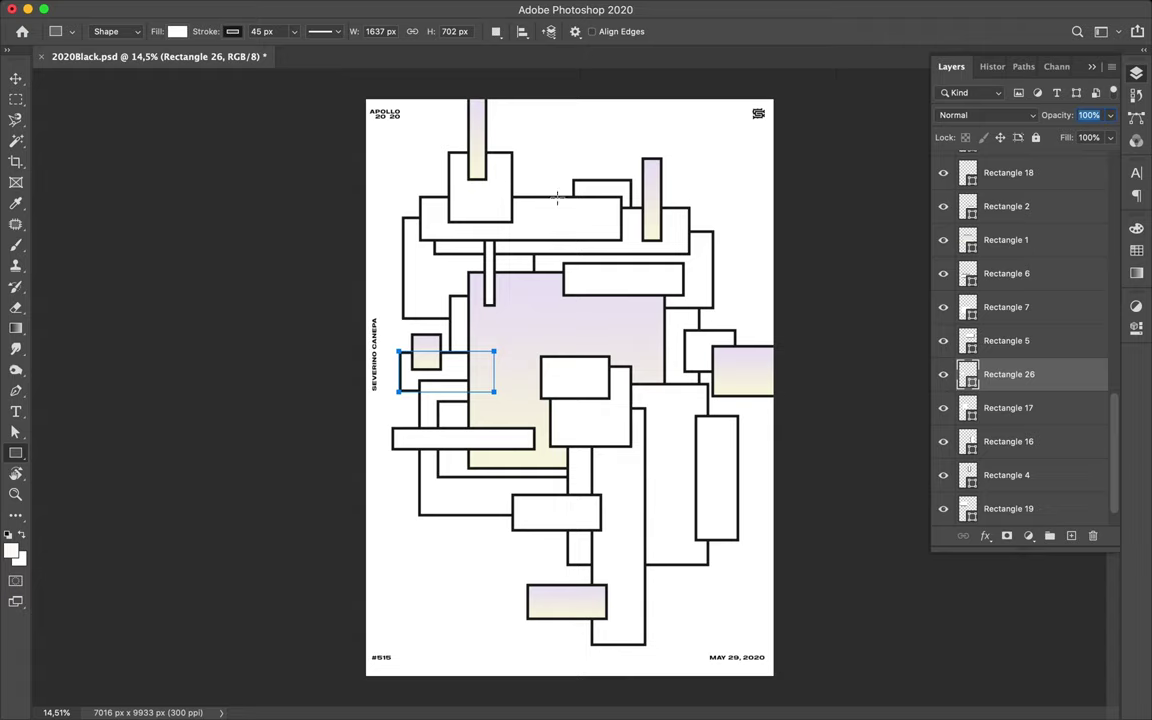
Draw four rectangles: beside the top gradient strip, tall in the lower middle, narrow off the bottom edge, small left of centre
left_click_drag(527, 113, 476, 208)
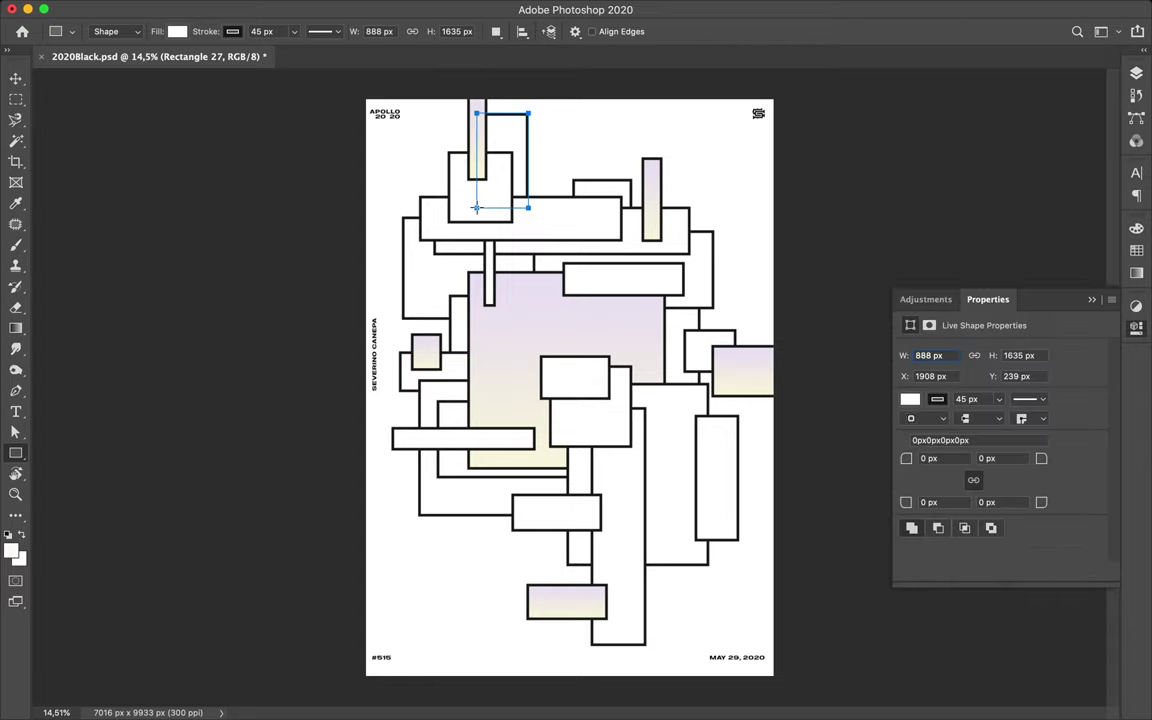
left_click_drag(549, 456, 613, 604)
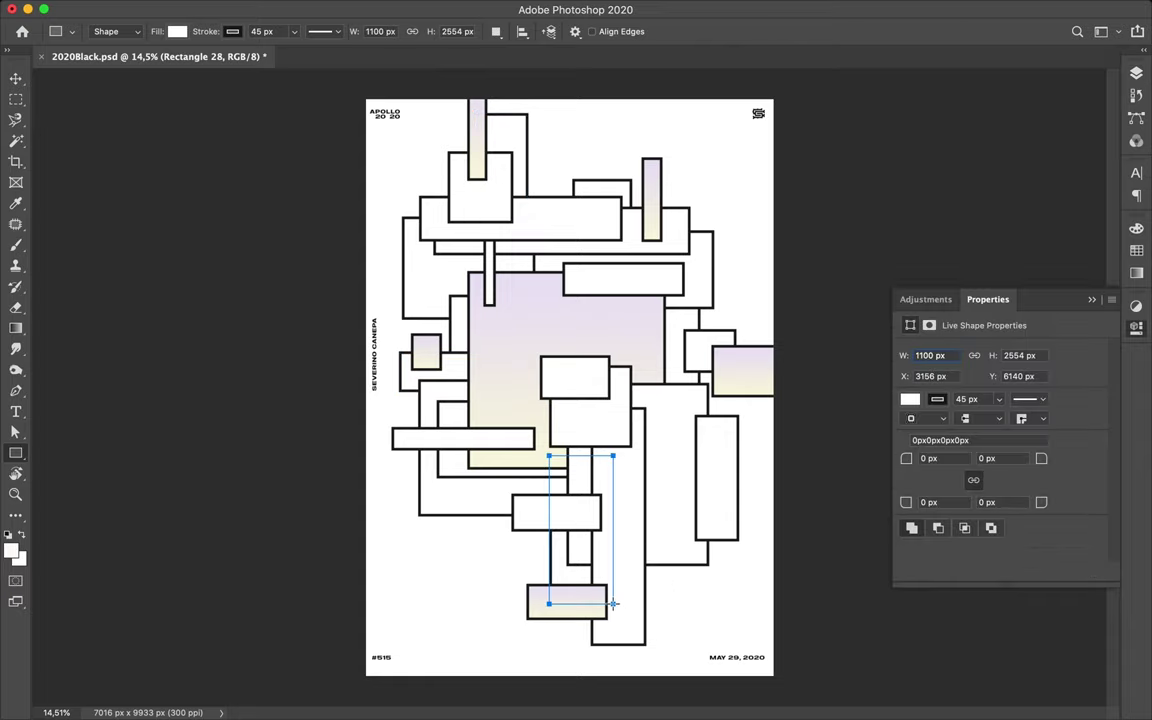
left_click_drag(666, 545, 638, 687)
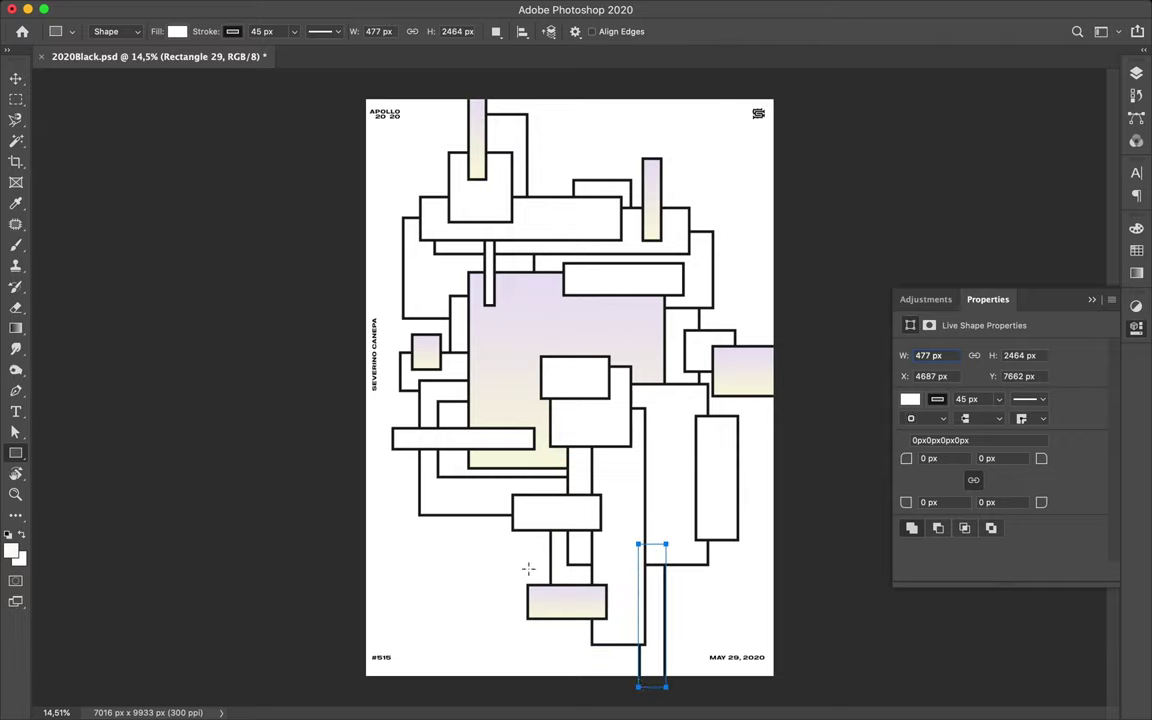
left_click_drag(488, 550, 585, 525)
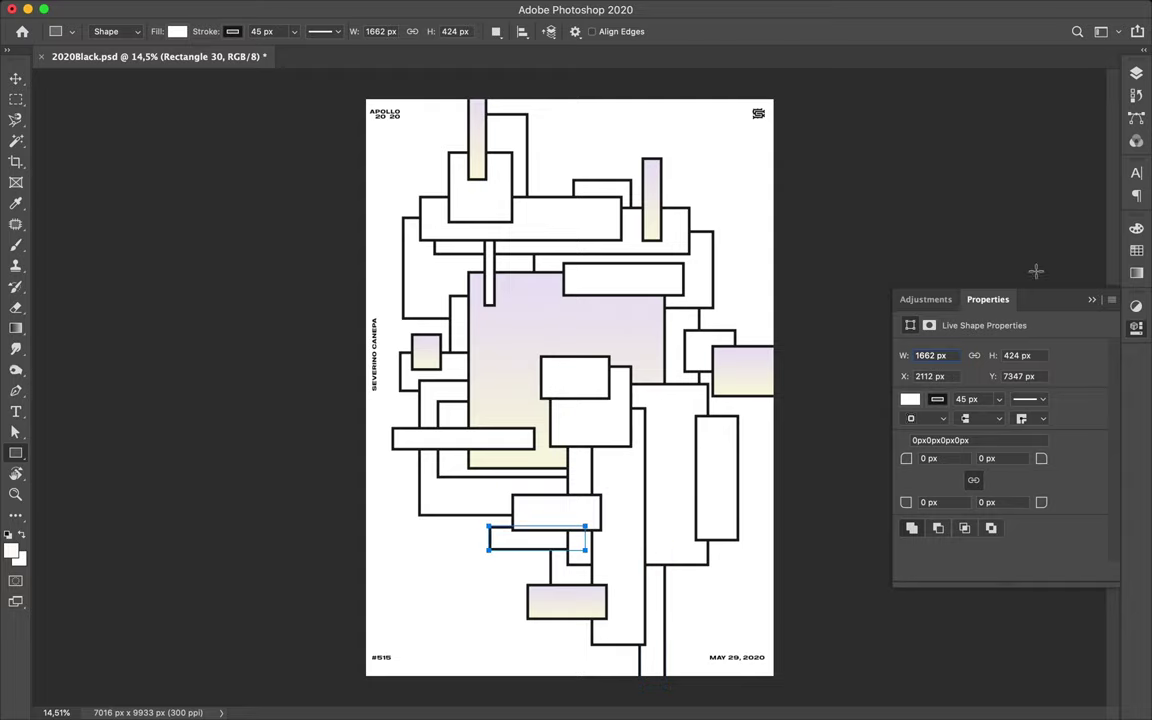
key("F7")
scroll(1053, 411, "down", 5)
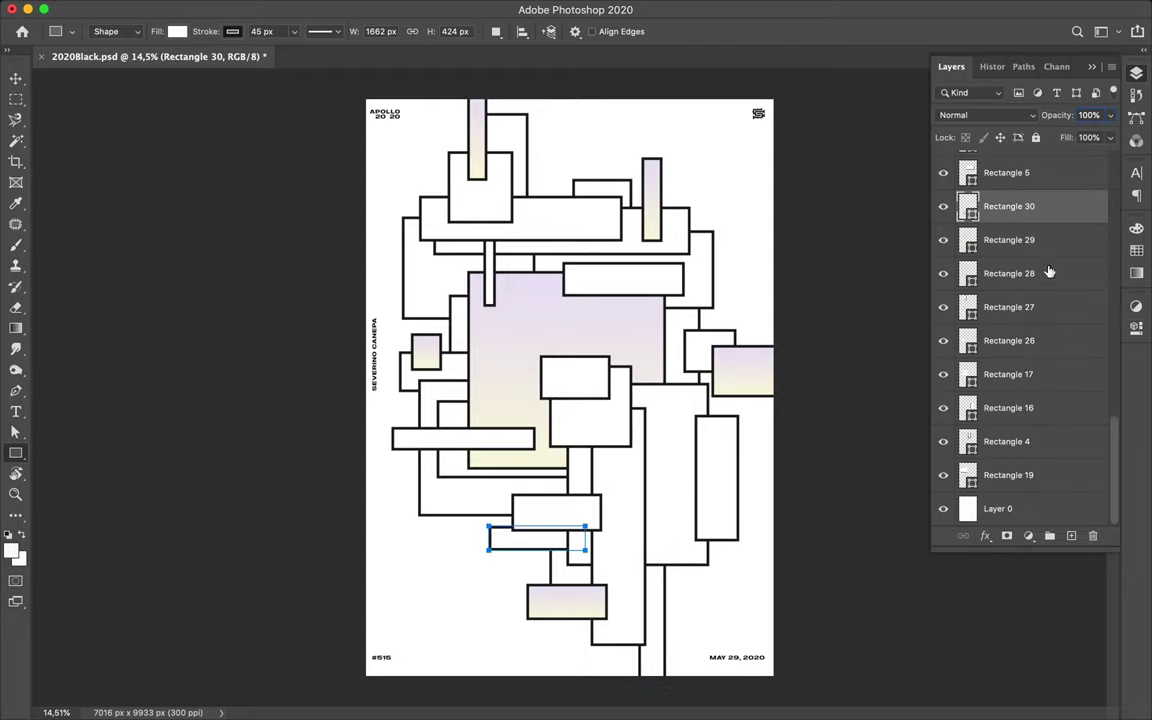
Move Rectangle 30 down to sit just above Layer 0, behind everything
left_click(1046, 184)
left_click_drag(1044, 203, 1051, 497)
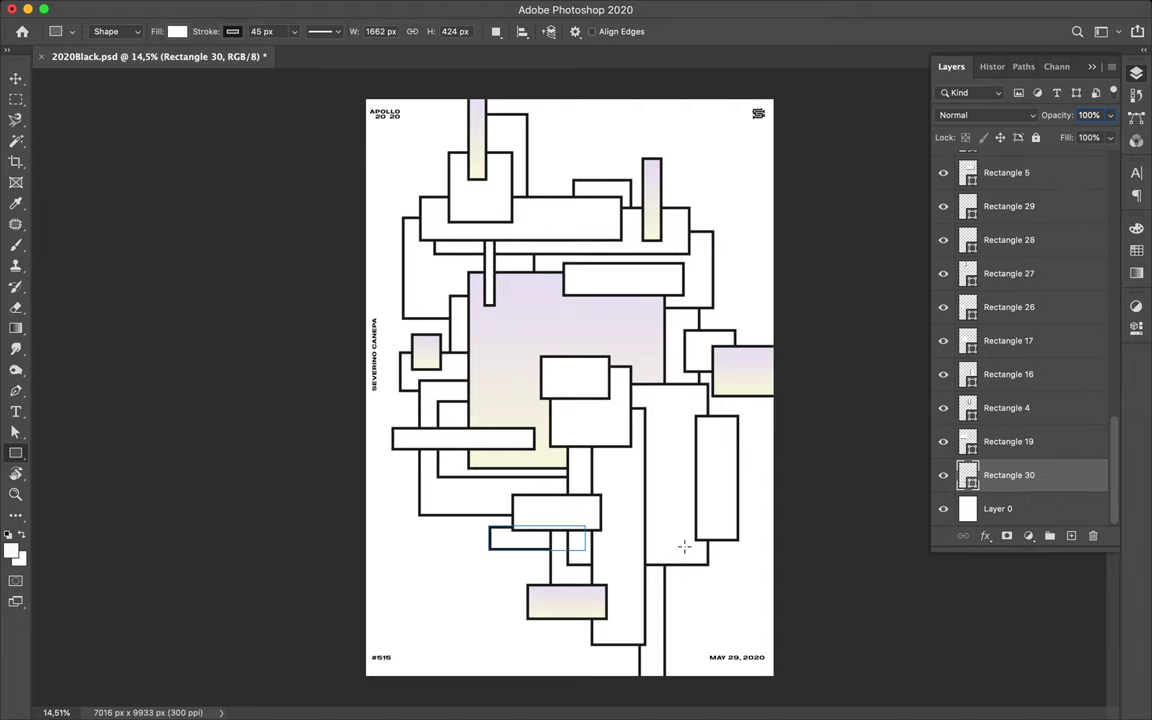
left_click(1059, 507)
Draw a small 743×1044 px lavender rectangle, Rectangle 31, at the lower middle
left_click_drag(680, 544, 629, 609)
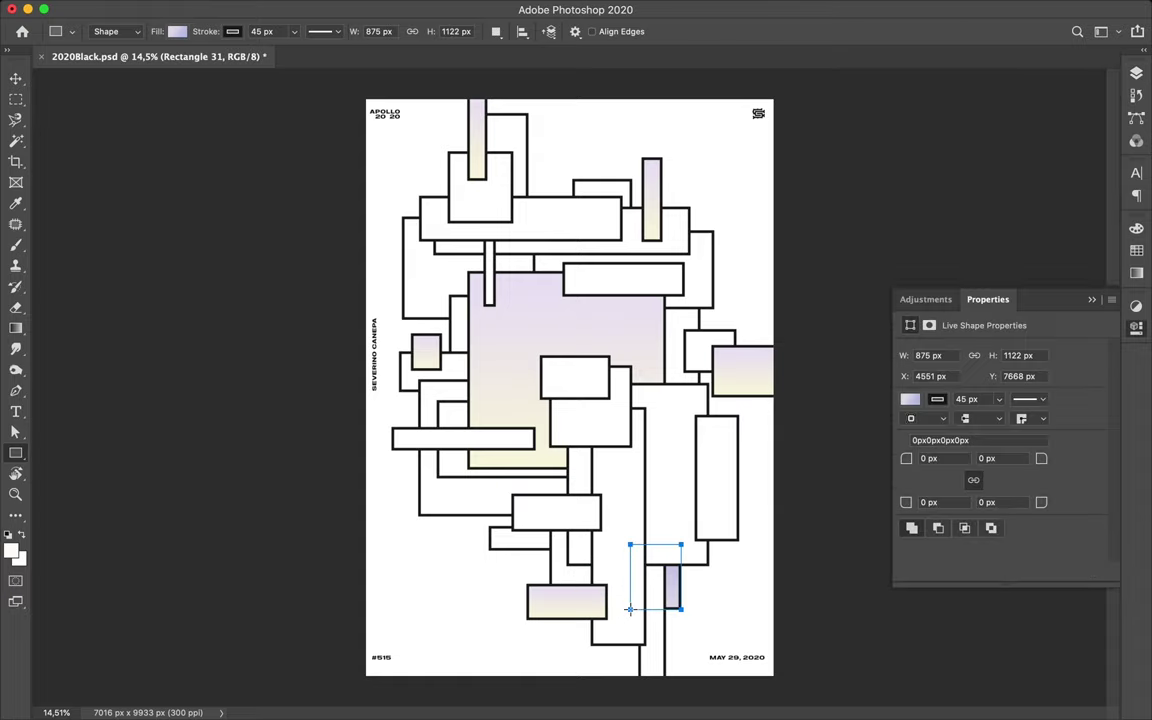
key("ctrl+z")
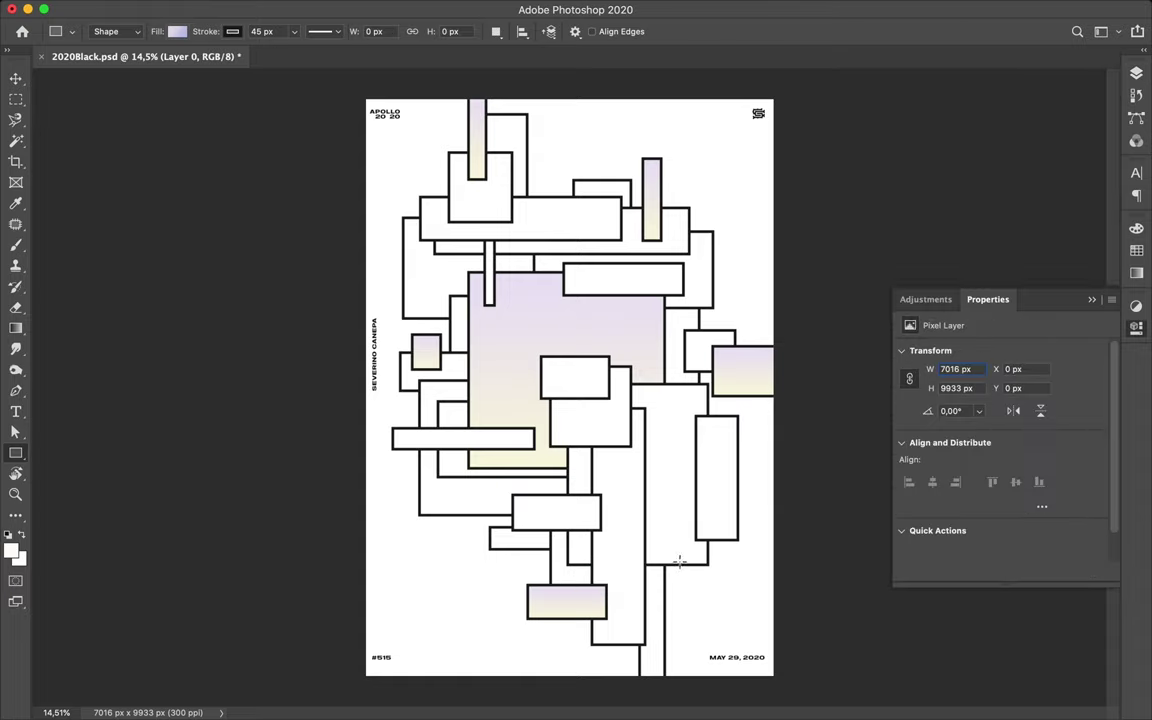
left_click_drag(679, 559, 635, 620)
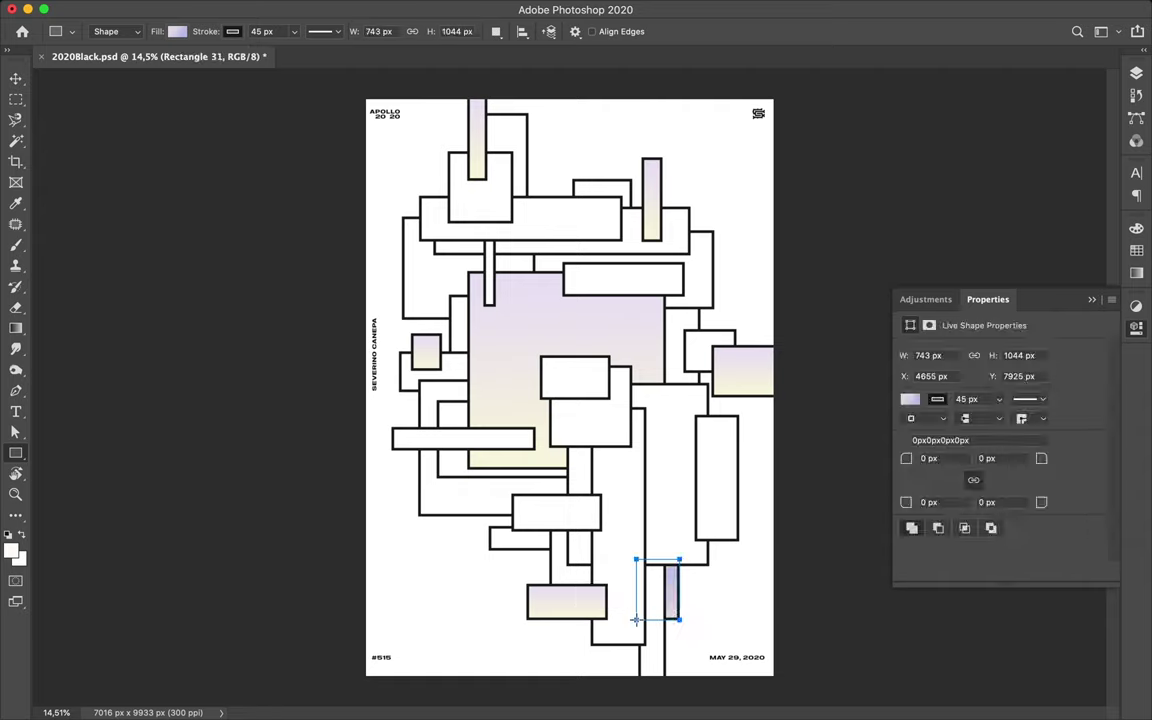
Fill Rectangle 31 with the lavender-to-cream gradient
key("v")
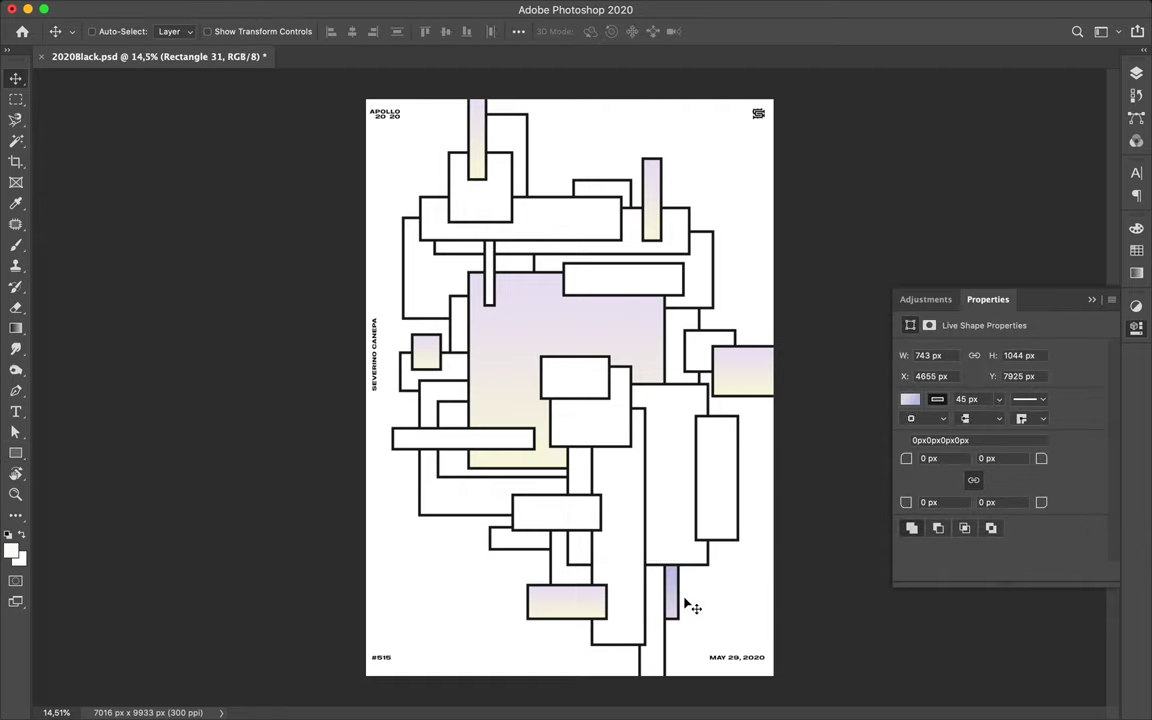
key("a")
left_click(238, 31)
left_click(145, 117)
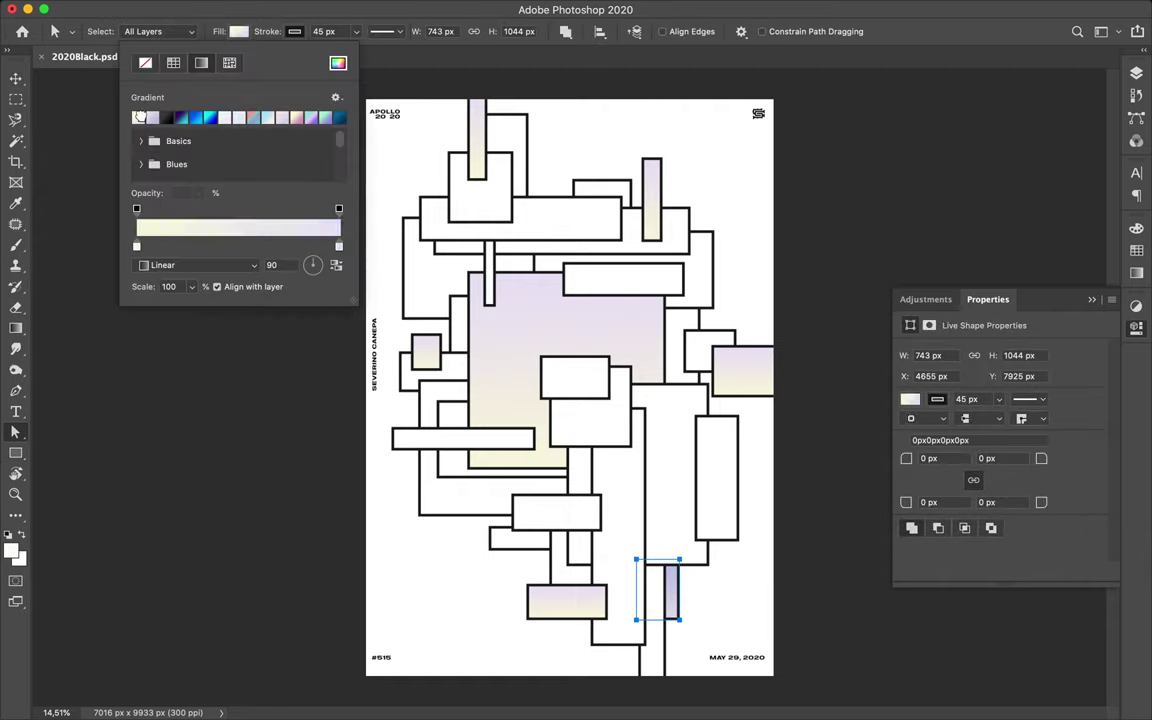
key("v")
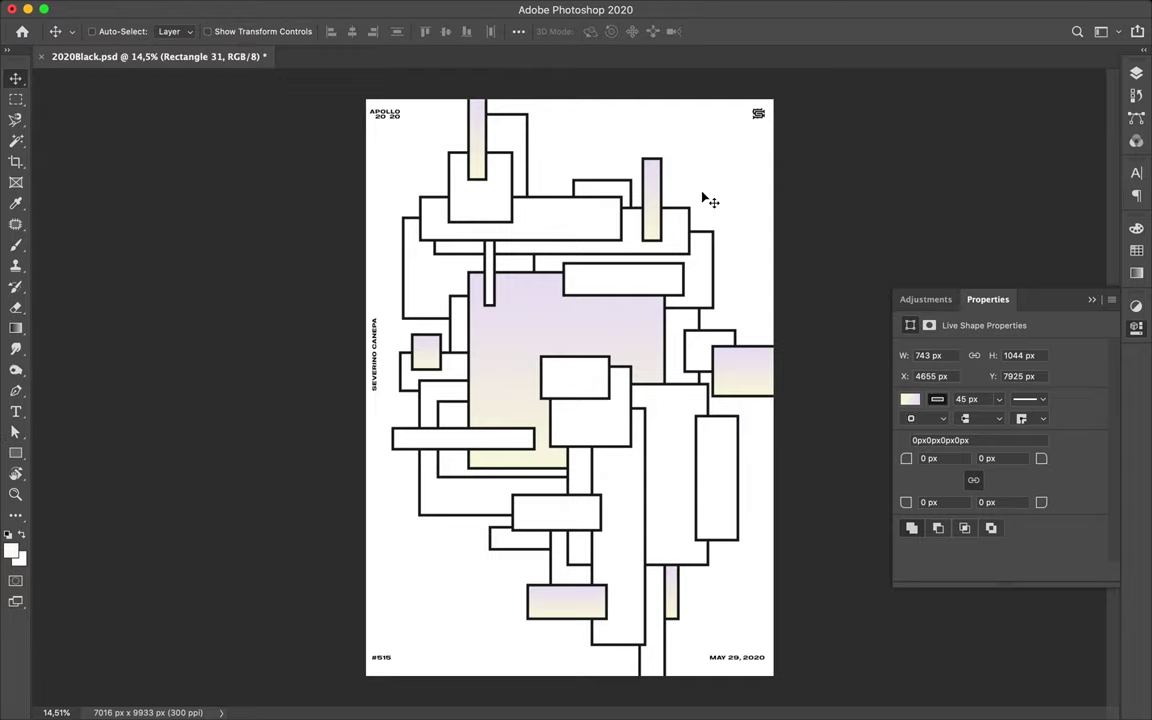
Draw a small 481×769 px gradient Rectangle 32 near the top, beside the upper-left boxes
key("u")
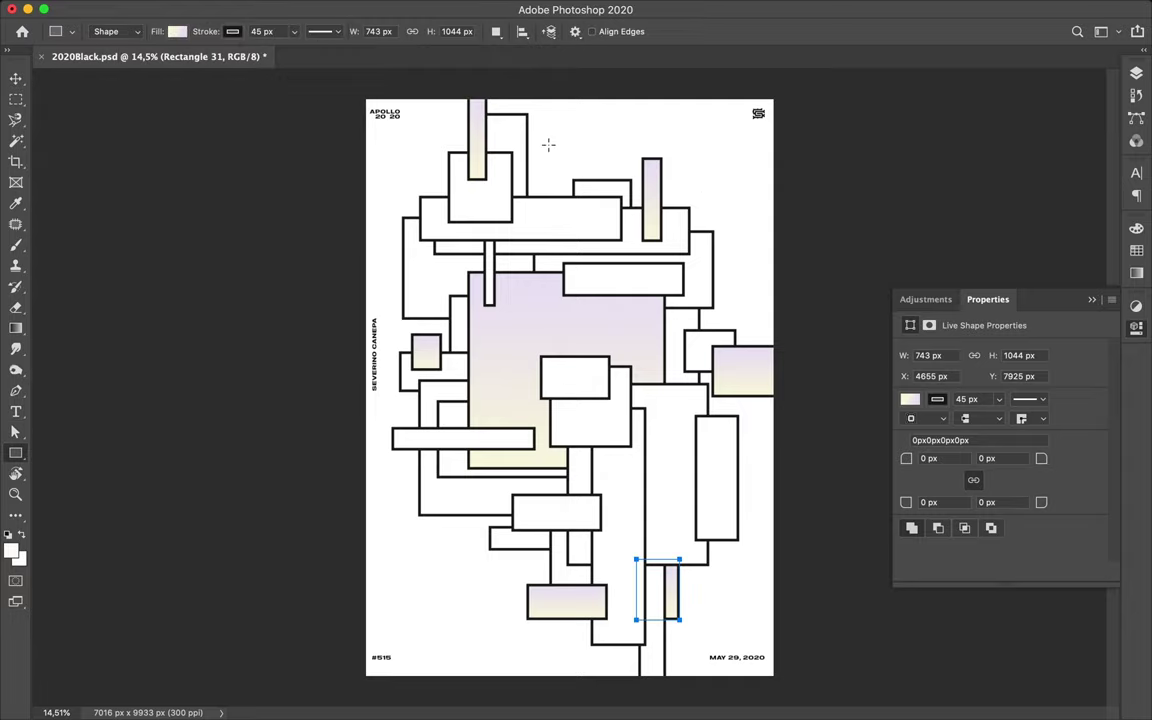
left_click_drag(553, 161, 517, 223)
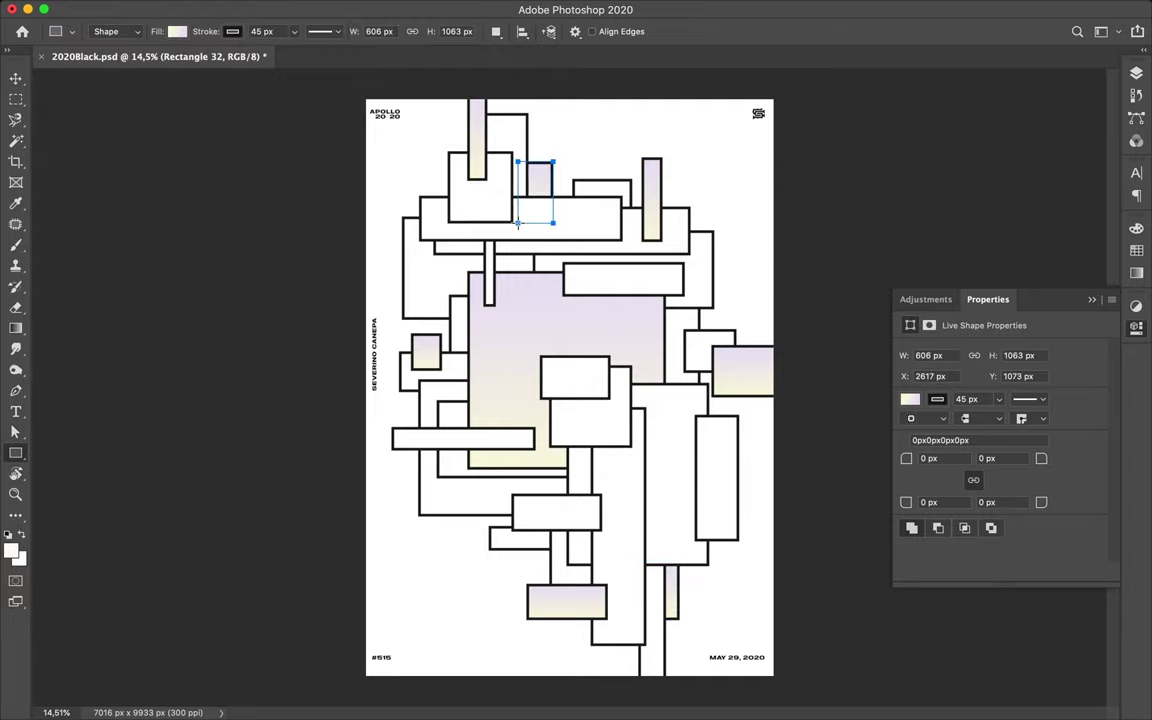
key("ctrl+z")
left_click_drag(548, 157, 519, 202)
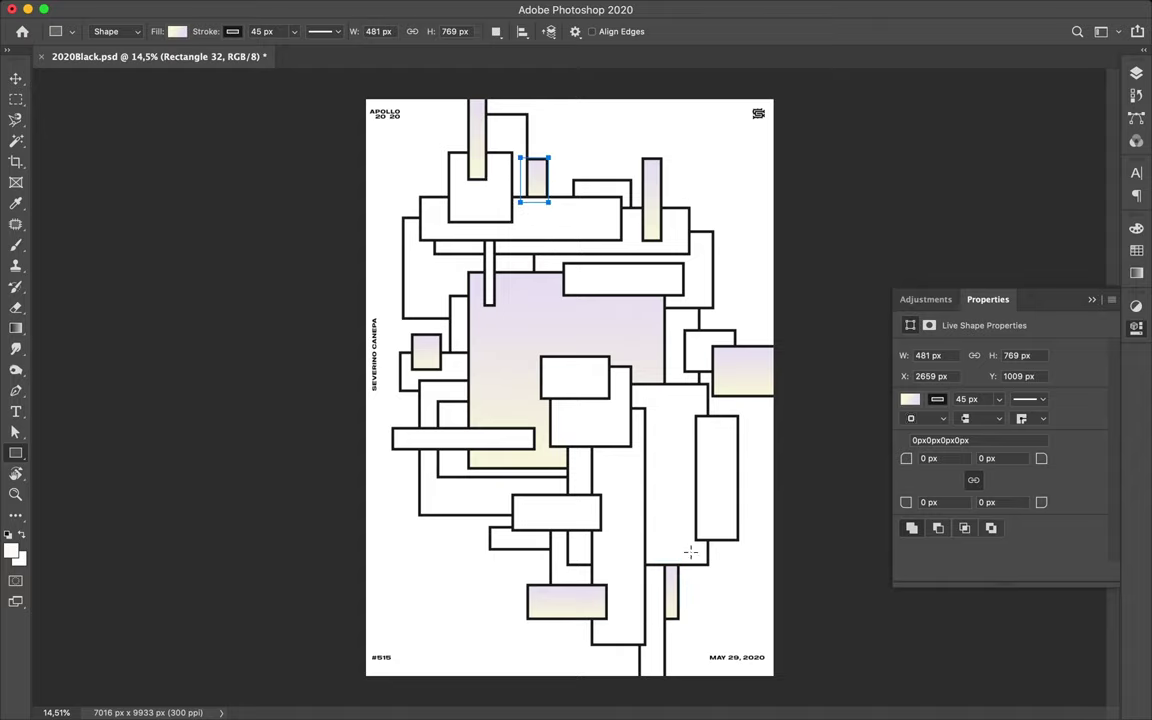
left_click(669, 478, "ctrl")
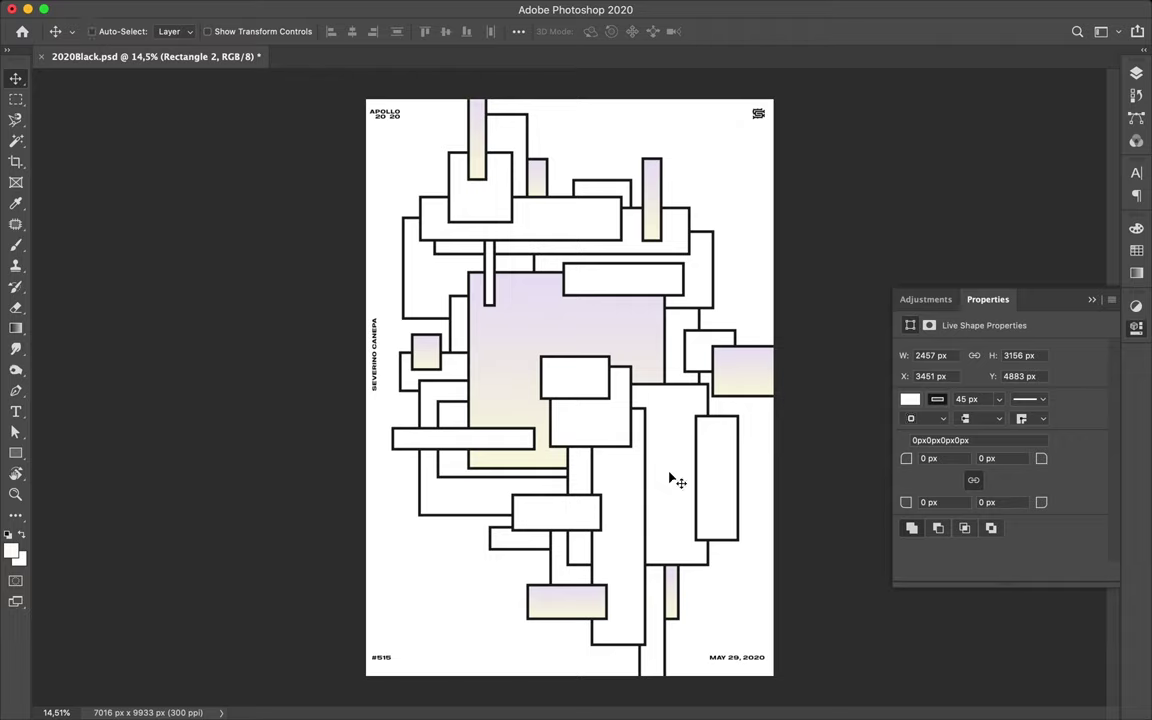
Draw a tall outlined Rectangle 33 over the large right-hand box and nudge it right
left_click_drag(669, 447, 629, 545)
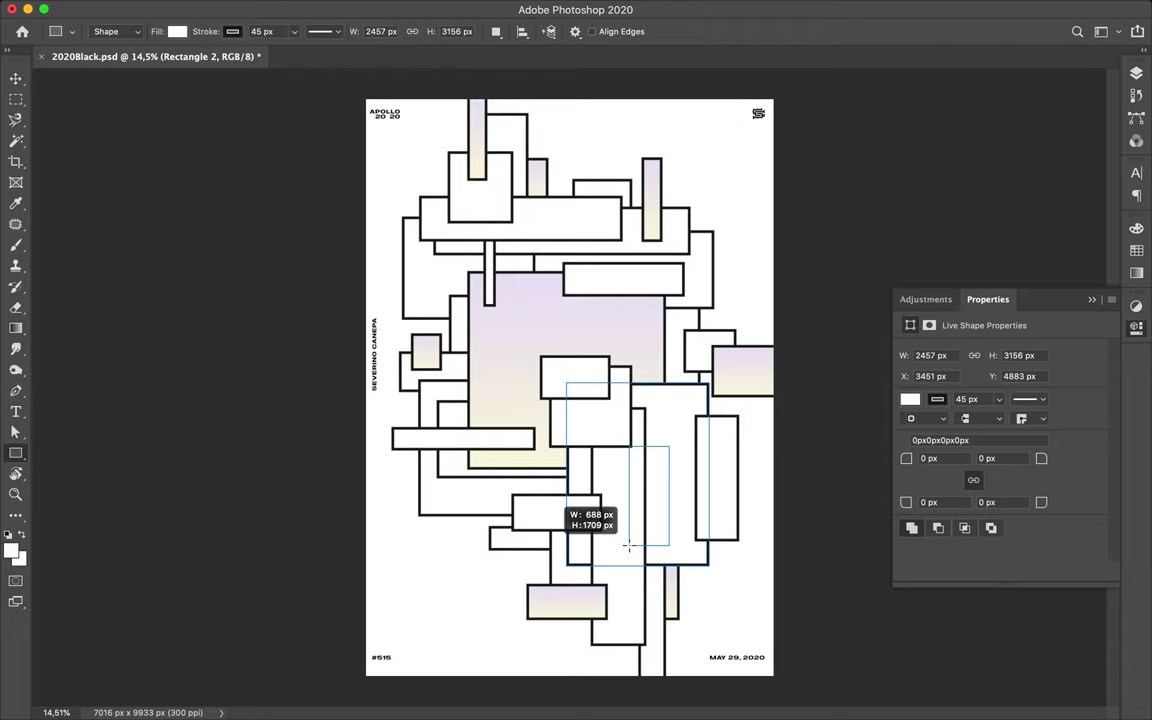
key("v")
mouse_move(656, 514)
left_mouse_down()
mouse_move(672, 512)
mouse_move(667, 490)
left_mouse_up()
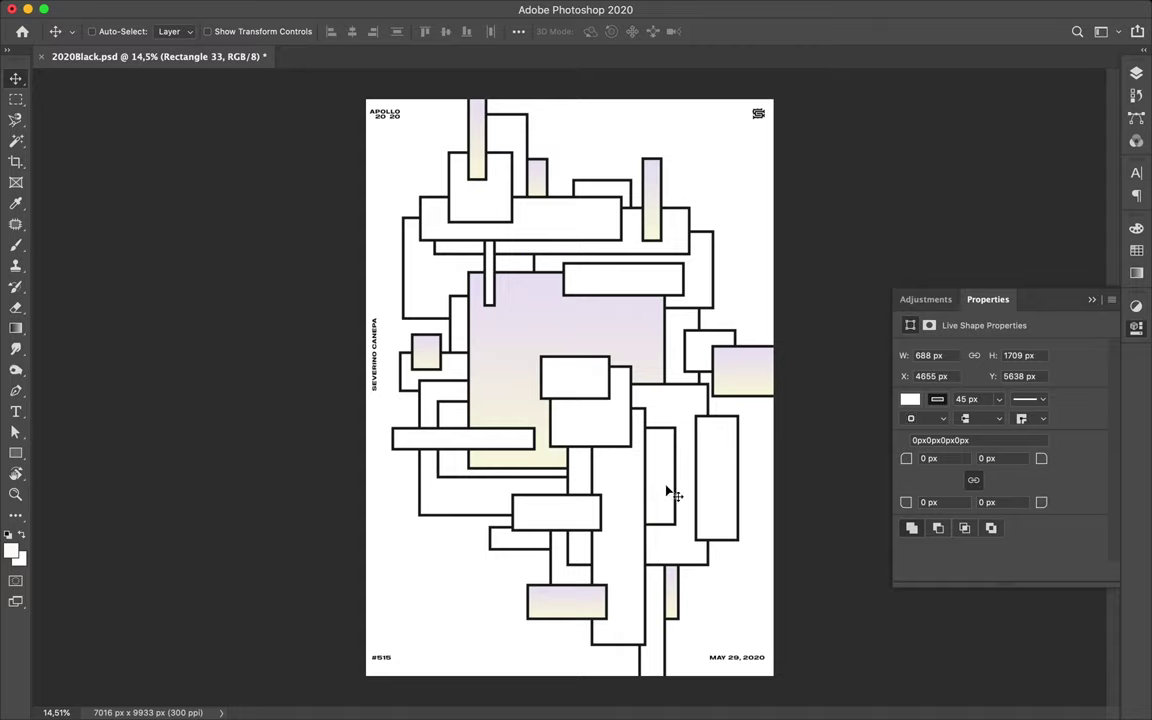
Add a small square, Rectangle 34, left of the tall one and save 2020Black.psd
key("u")
left_click_drag(624, 457, 657, 488)
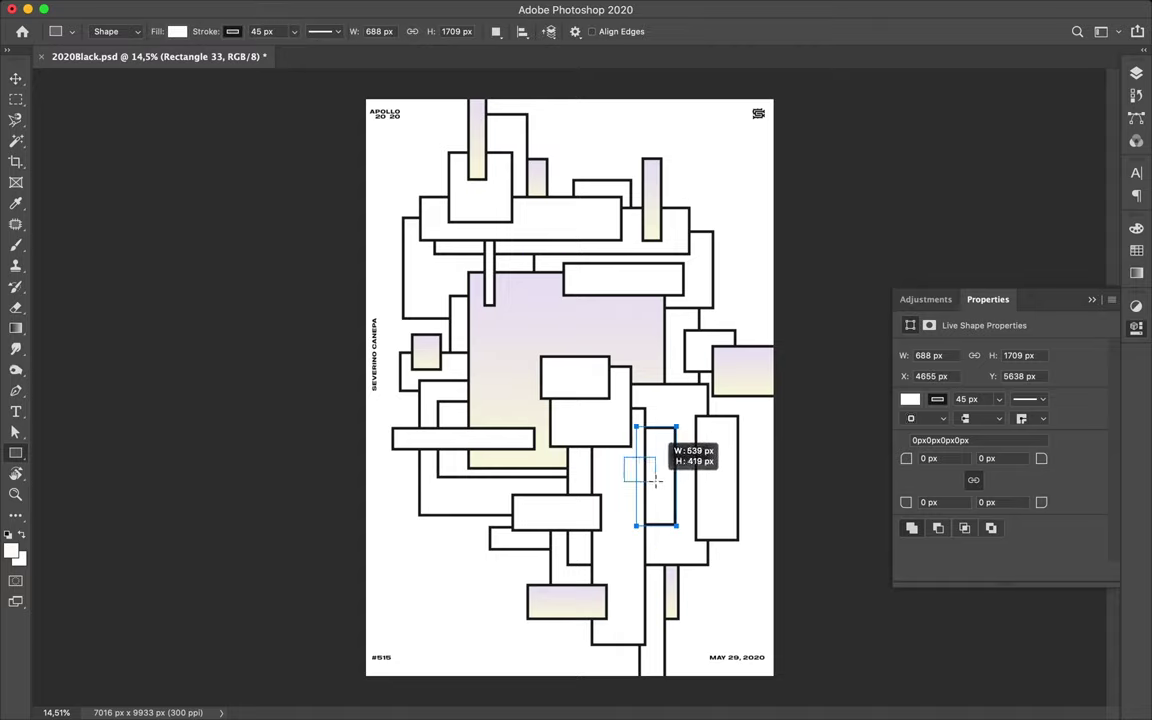
left_click(659, 492)
key("Escape")
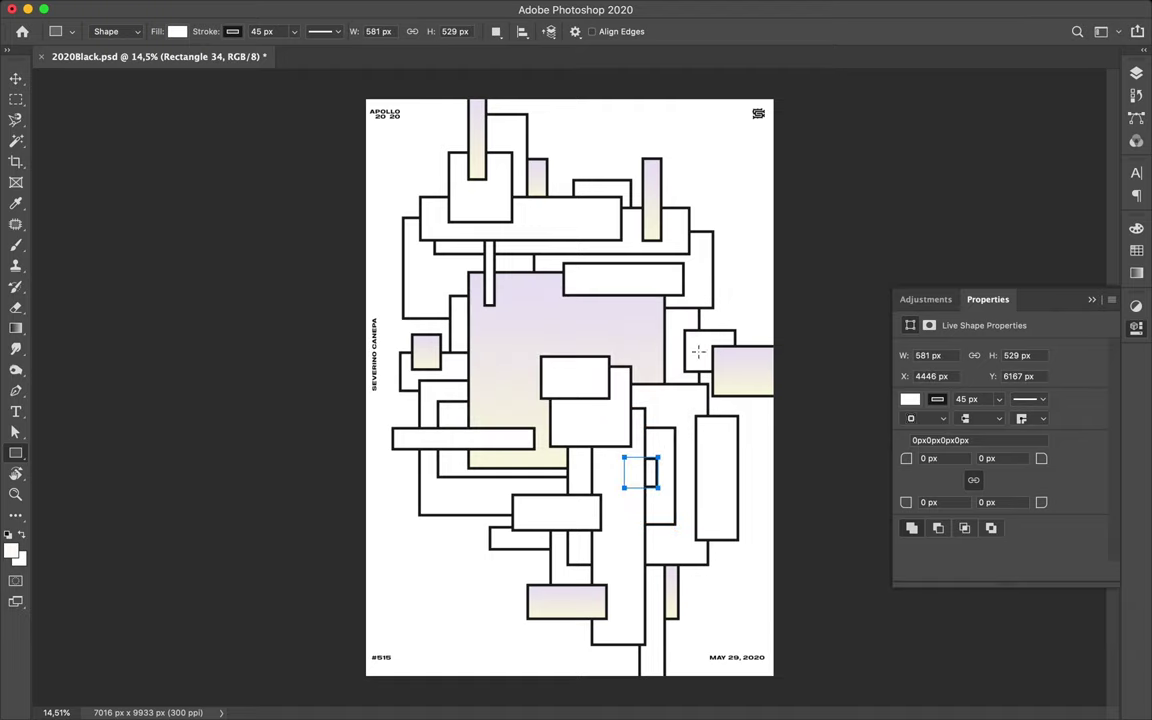
key("v")
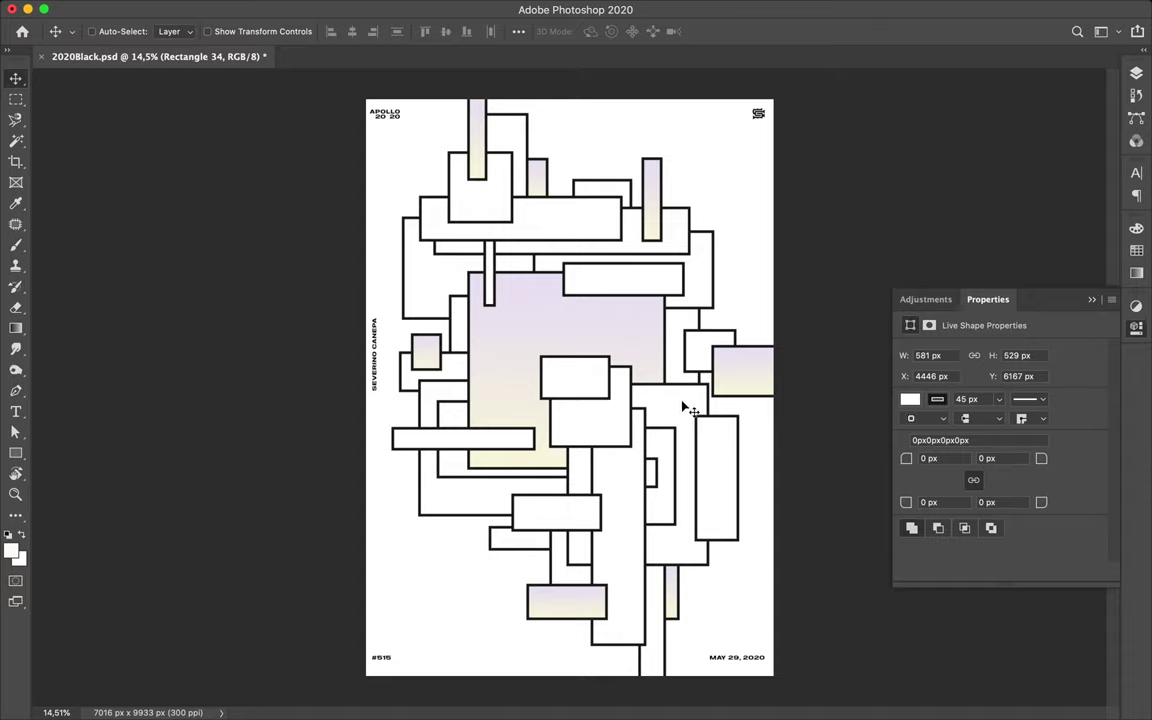
key("ctrl+s")
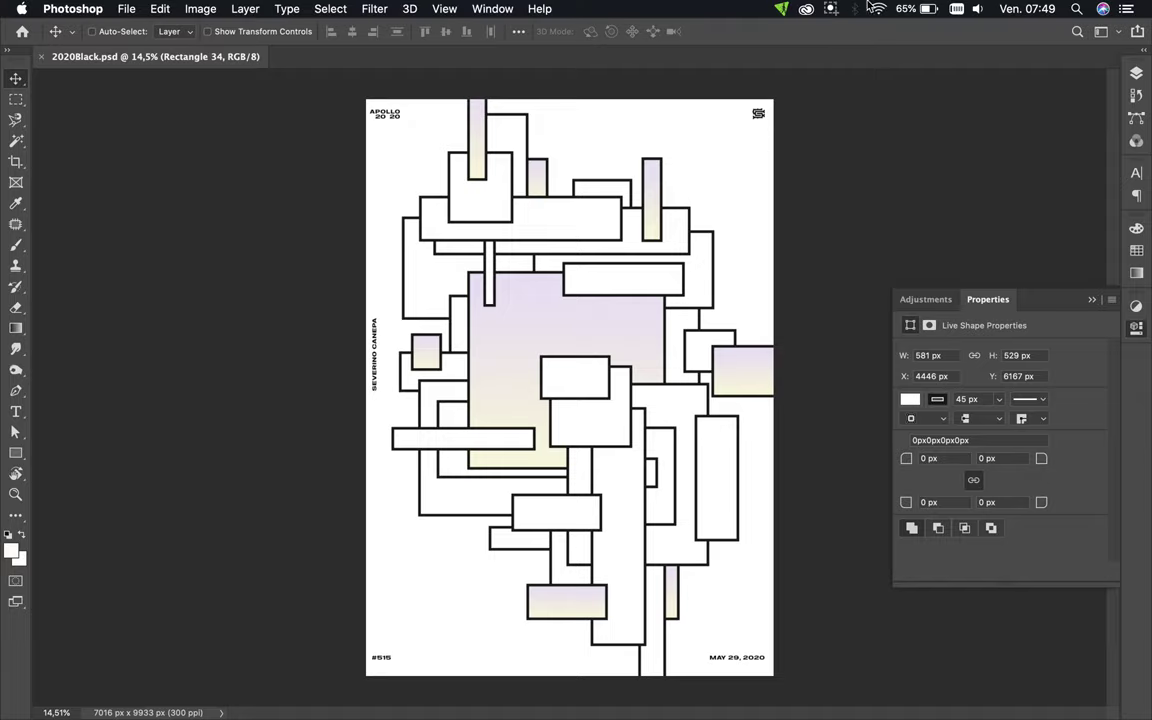
left_click(796, 8)
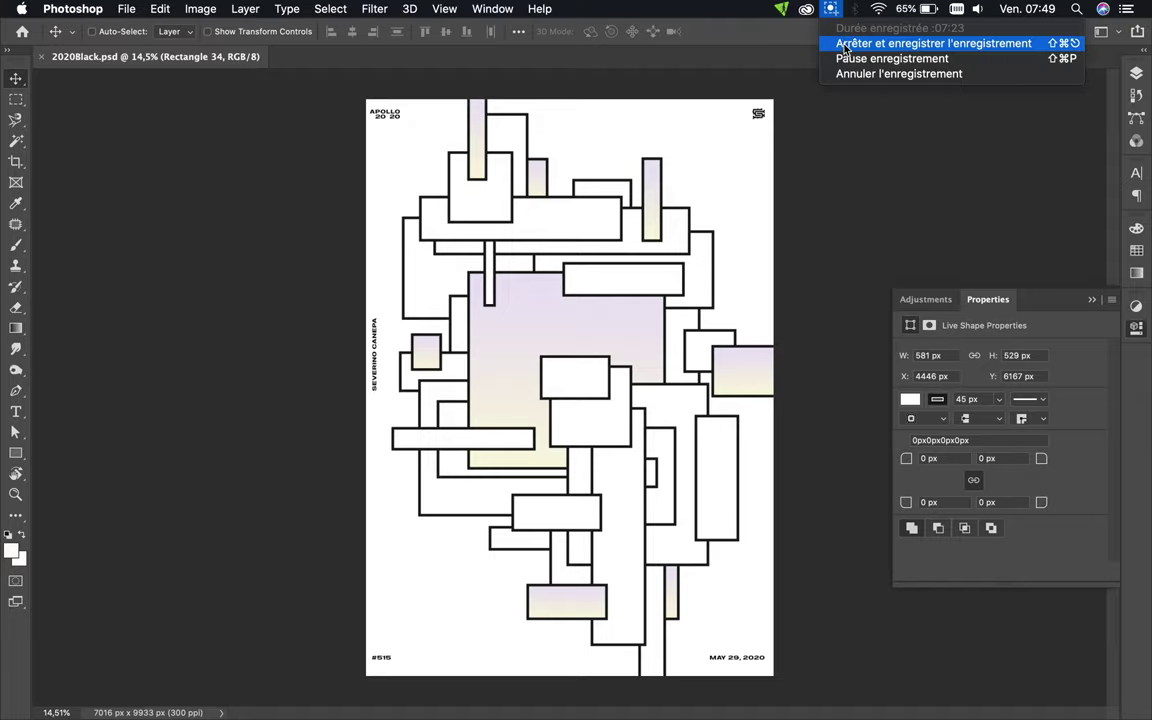
left_click(900, 41)
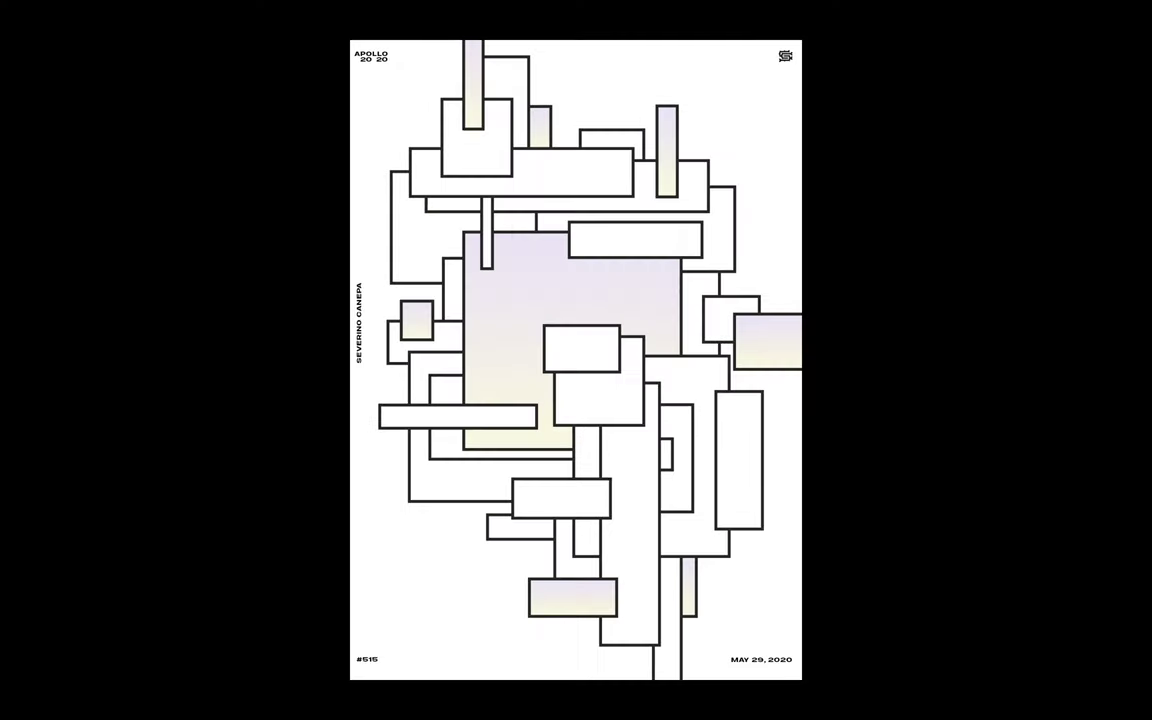